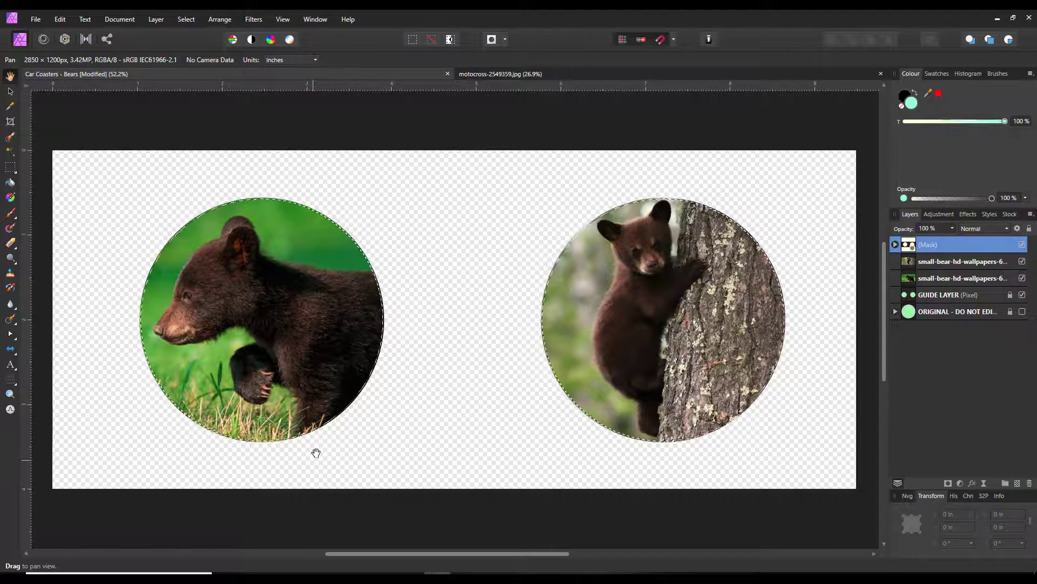
# Clear the circular selection, and hide the mask layer and both bear image layers.
pyautogui.click(963, 249)
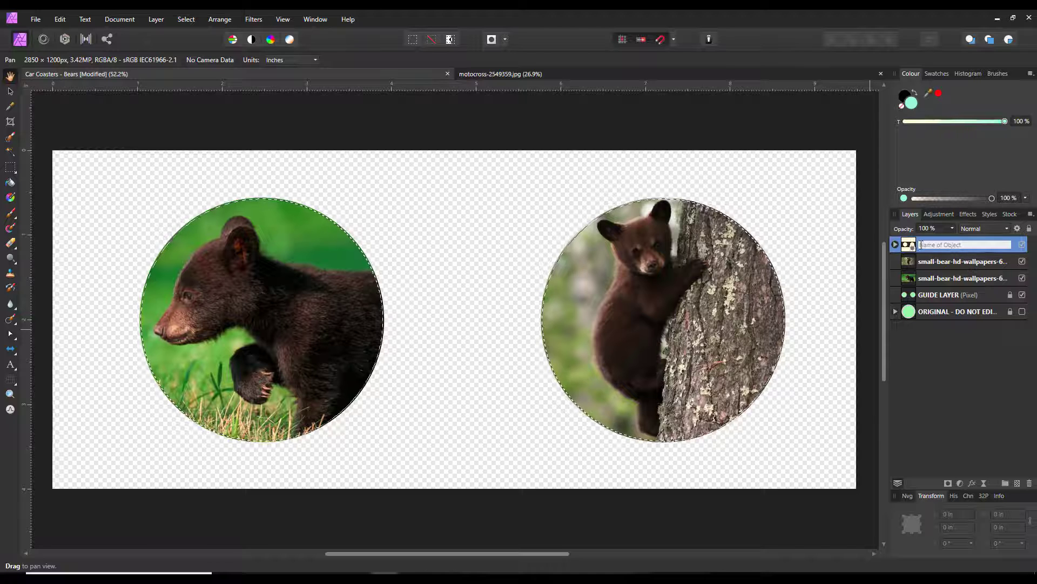
pyautogui.click(912, 250)
pyautogui.hotkey('ctrl', 'd')
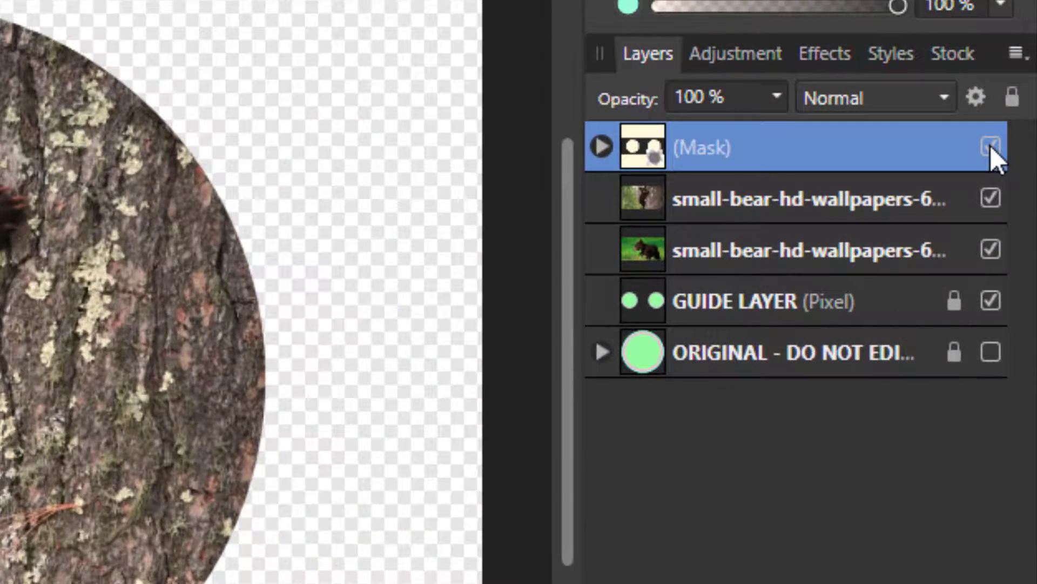
pyautogui.click(991, 144)
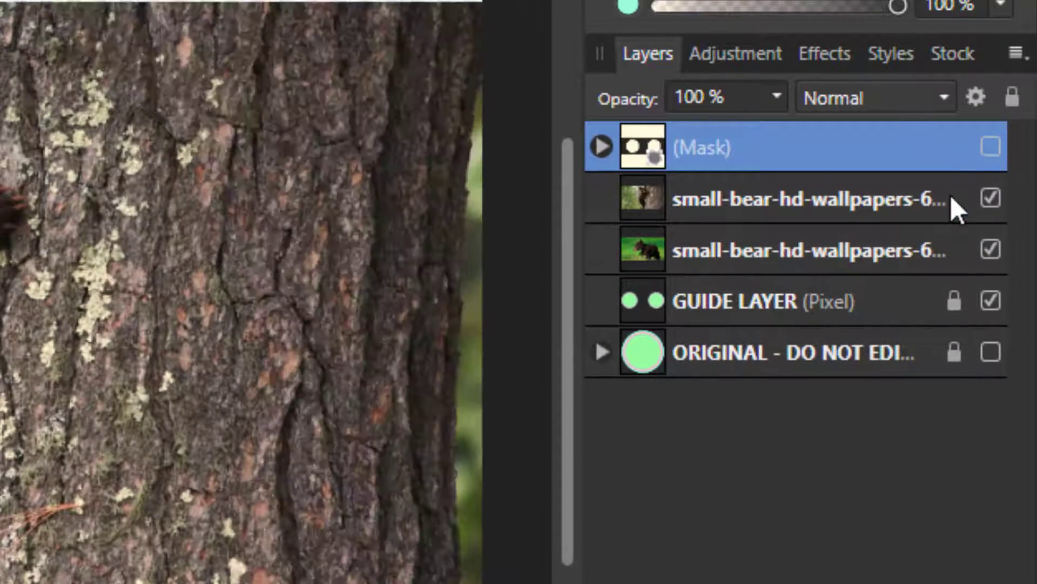
pyautogui.click(989, 199)
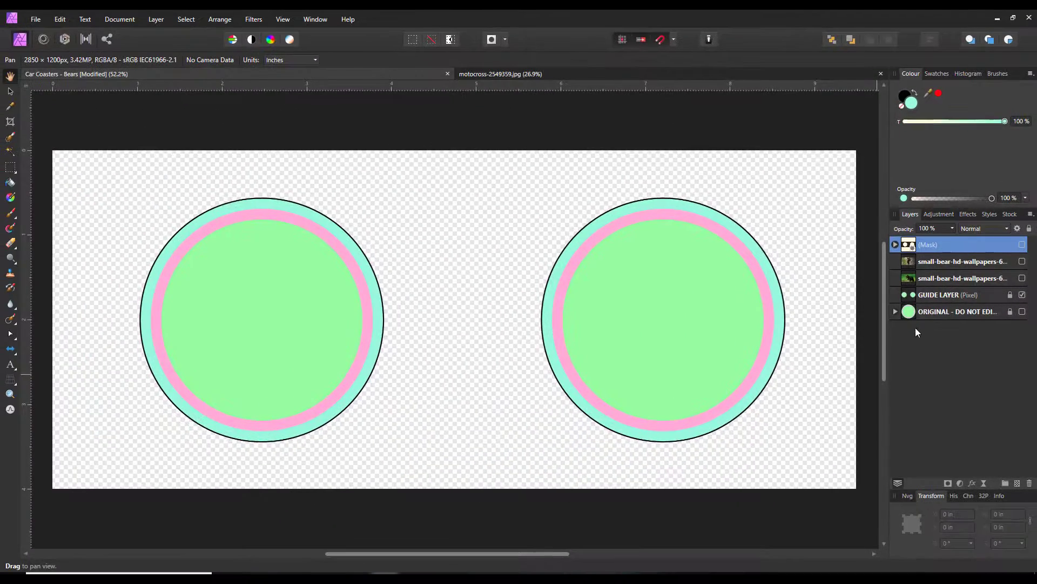
# Show the ORIGINAL group alone, examine its safe text, actual image and bleed ellipses, and switch back to the GUIDE LAYER.
pyautogui.click(1022, 295)
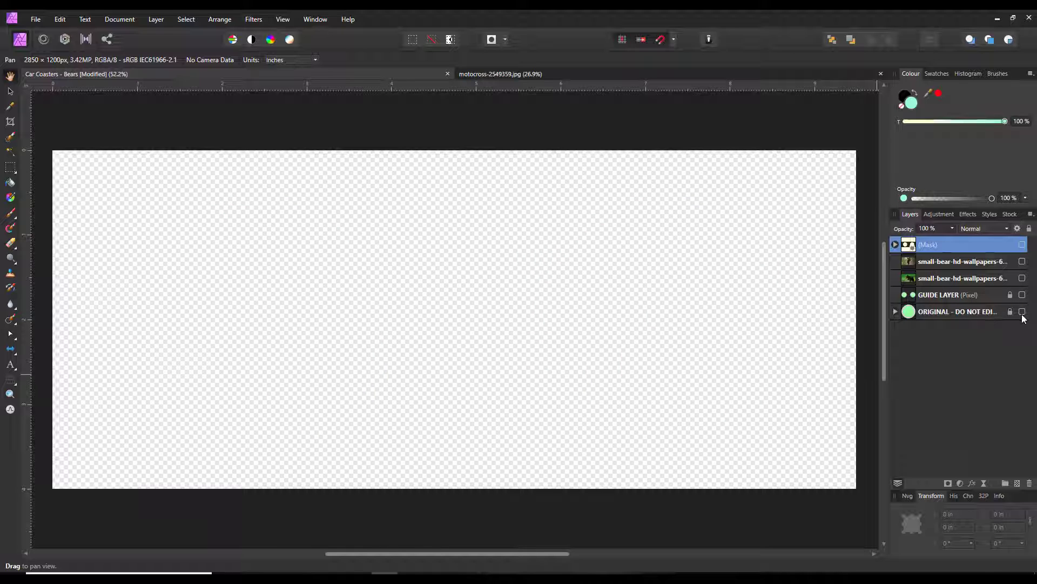
pyautogui.click(1022, 312)
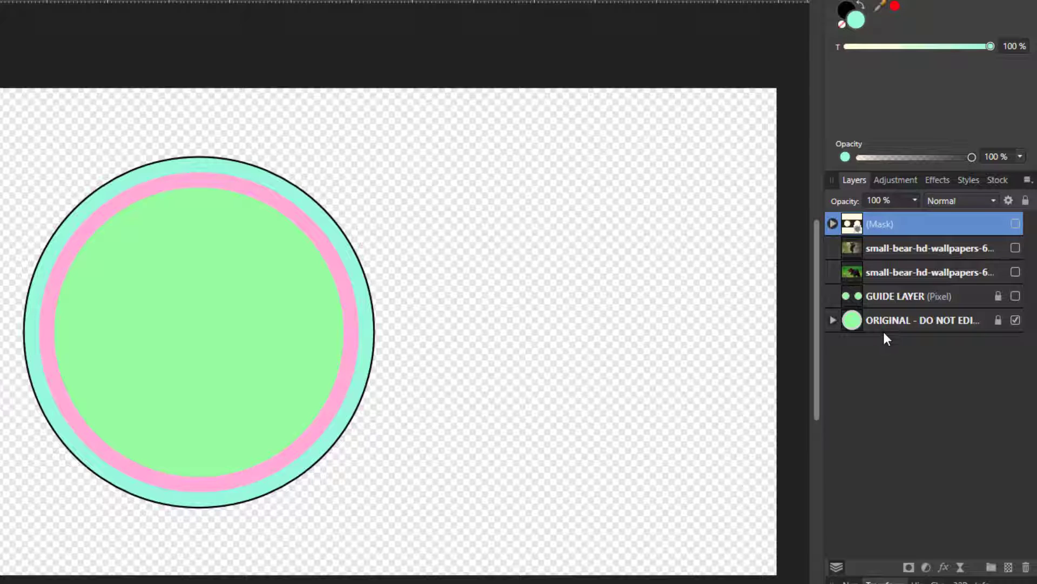
pyautogui.click(832, 320)
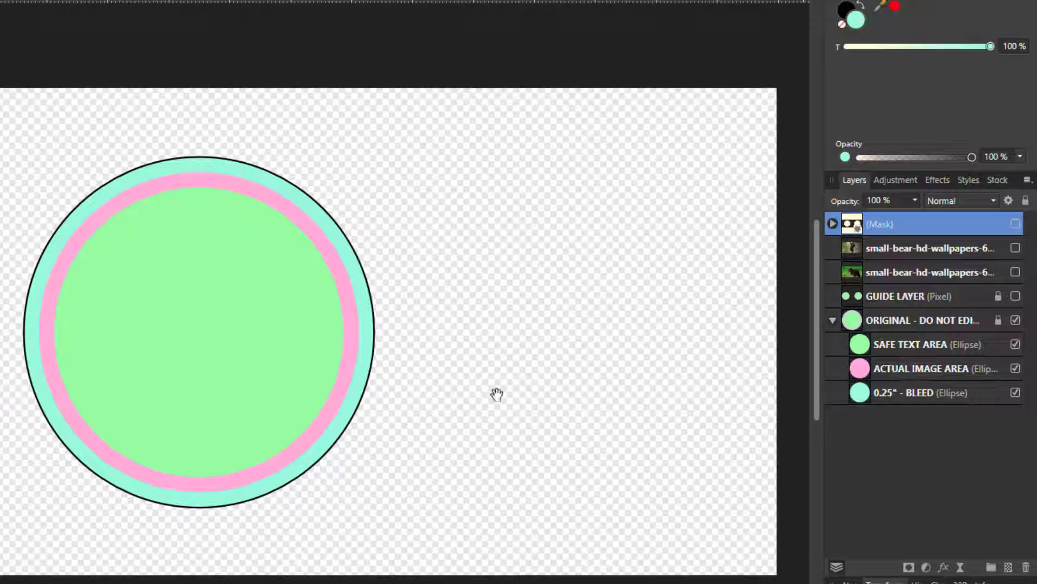
pyautogui.moveTo(964, 346); pyautogui.dragTo(943, 361)
pyautogui.click(832, 321)
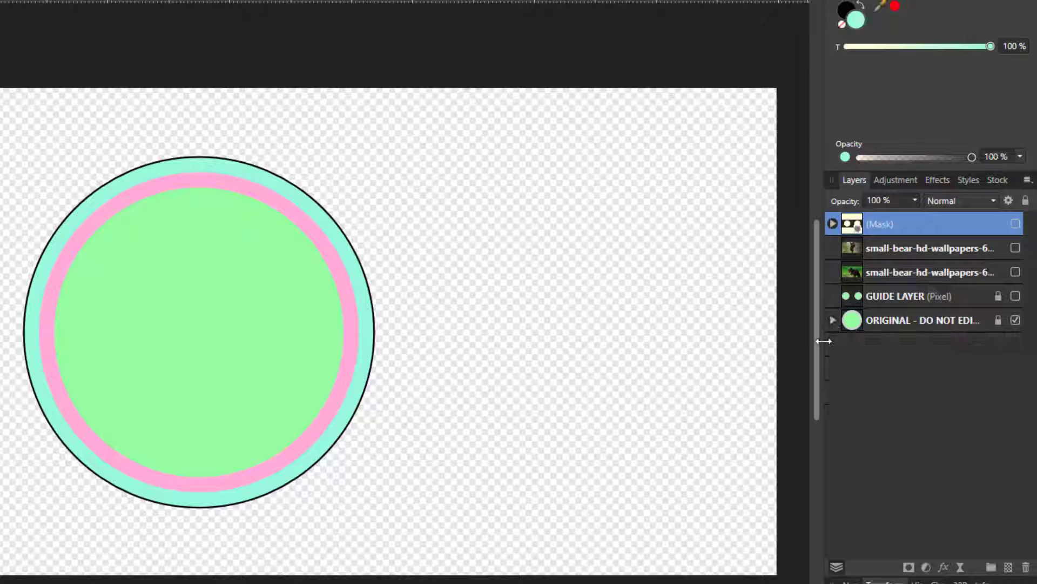
pyautogui.click(1016, 319)
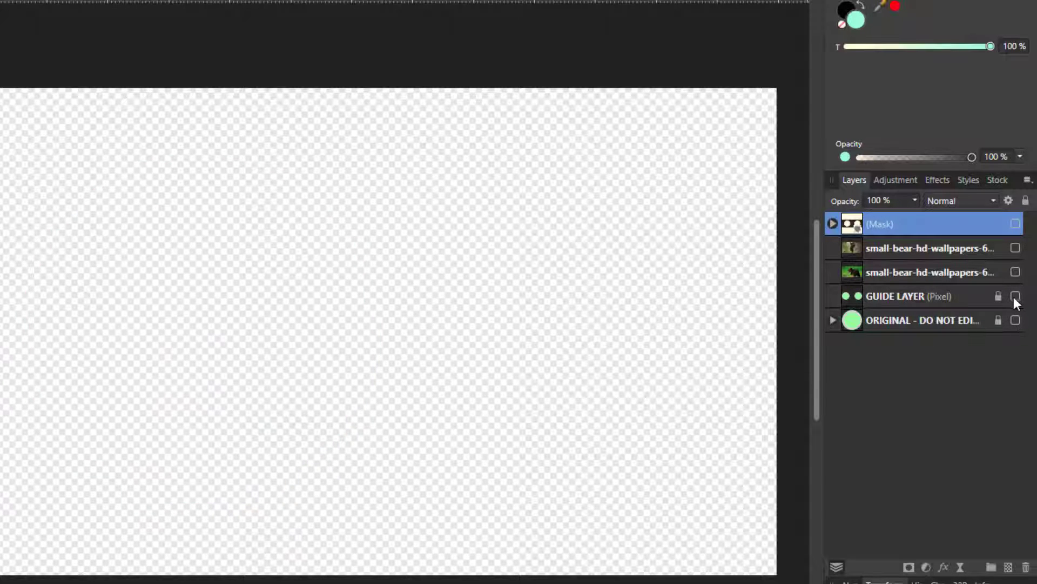
pyautogui.click(1014, 296)
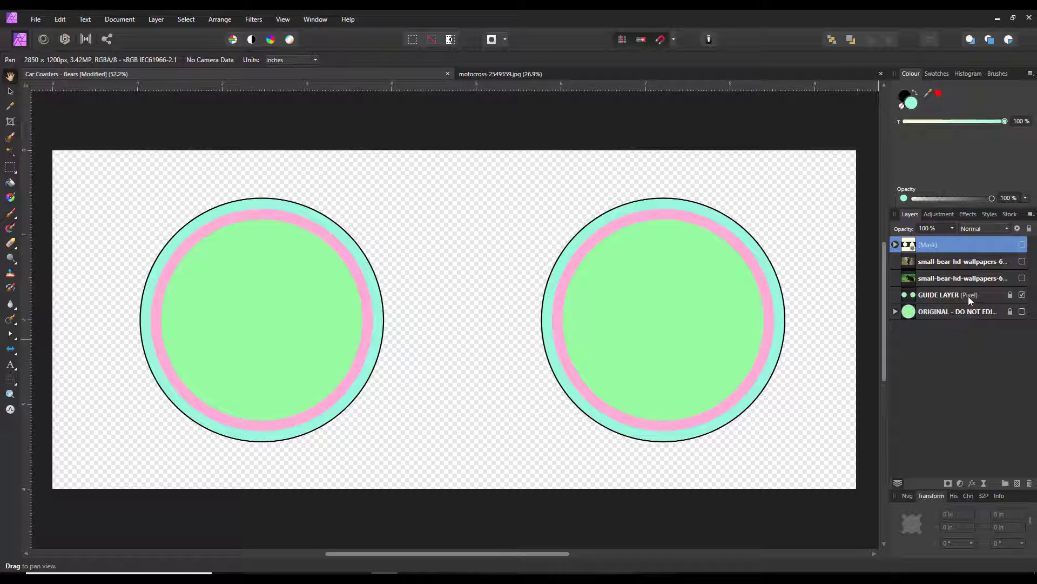
# Duplicate the GUIDE LAYER twice.
pyautogui.click(938, 295)
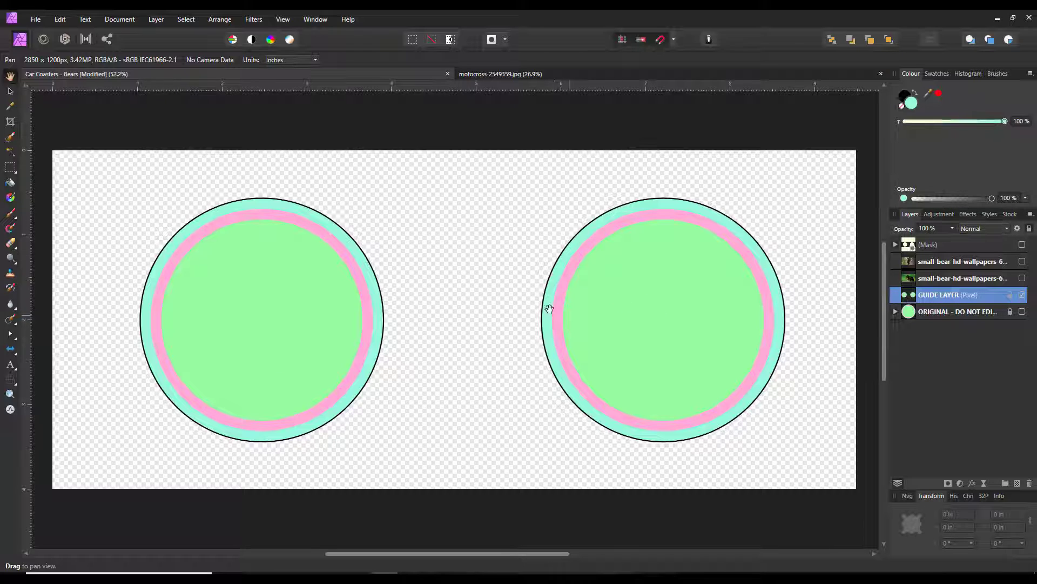
pyautogui.rightClick(940, 296)
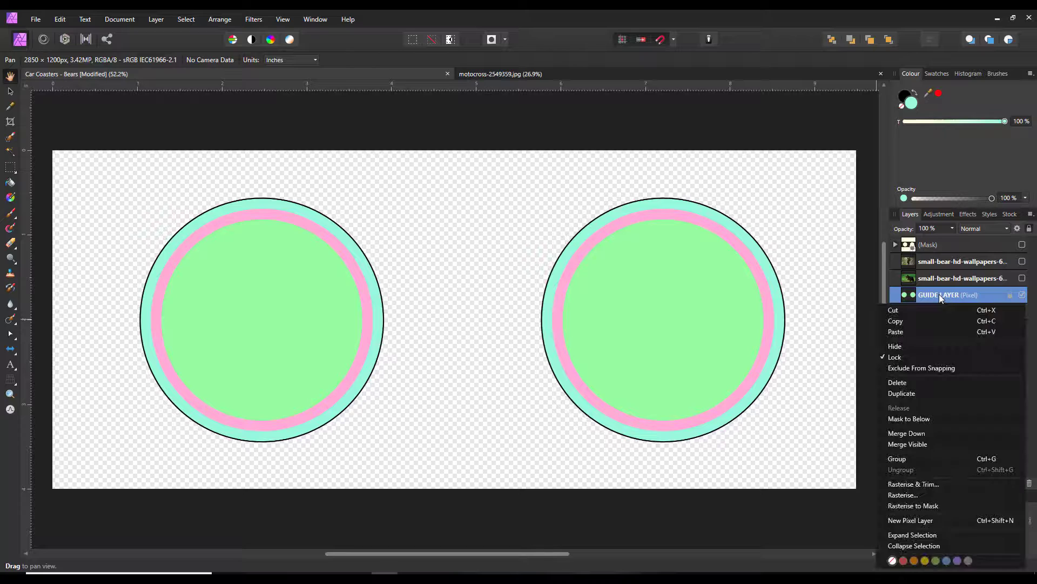
pyautogui.click(913, 395)
pyautogui.rightClick(938, 297)
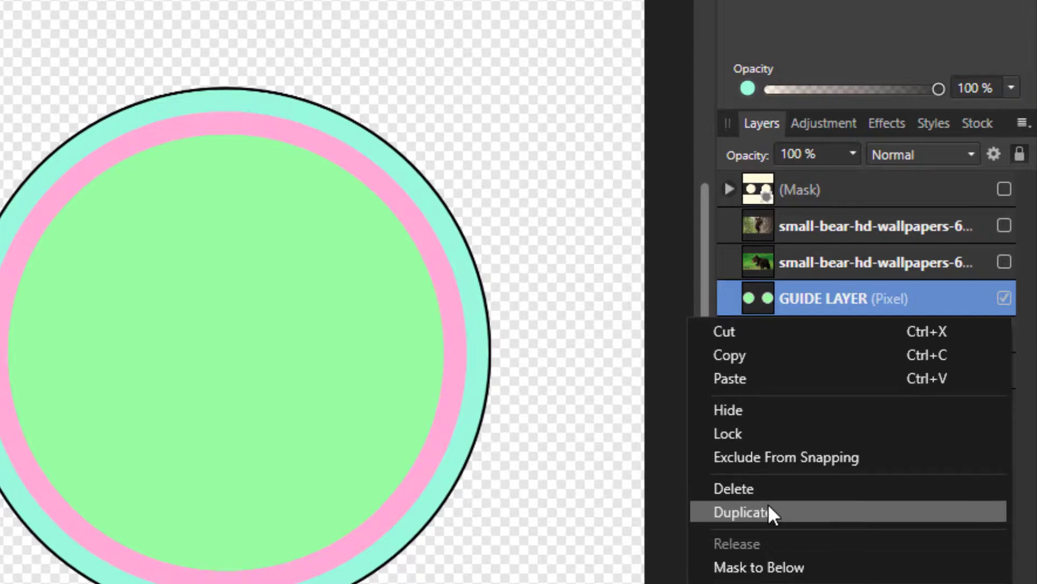
pyautogui.click(913, 392)
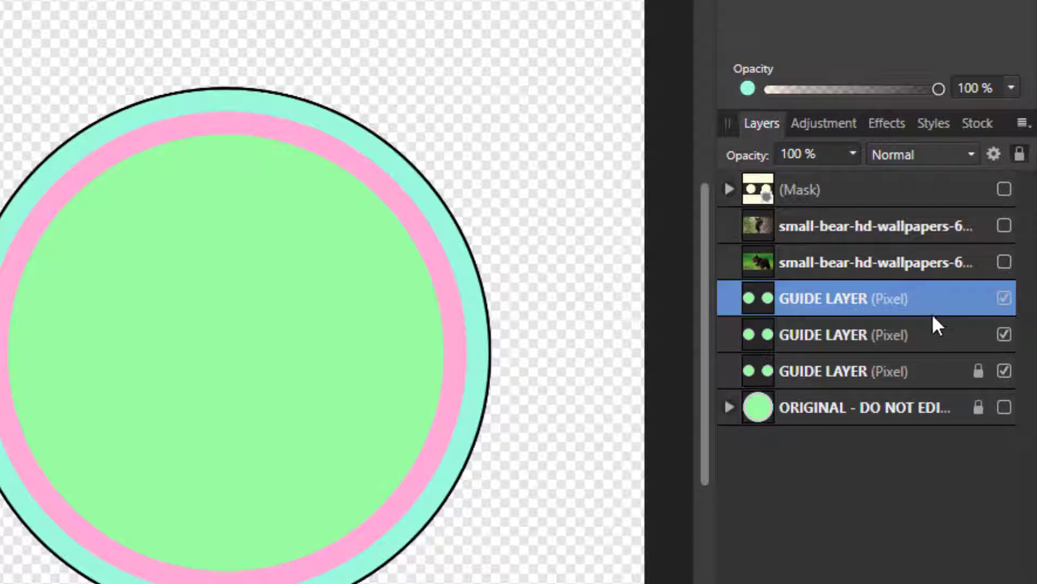
# Leave only the lower unlocked GUIDE LAYER copy visible and create a merged pixel layer from it with Merge Visible.
pyautogui.click(1004, 371)
pyautogui.click(932, 331)
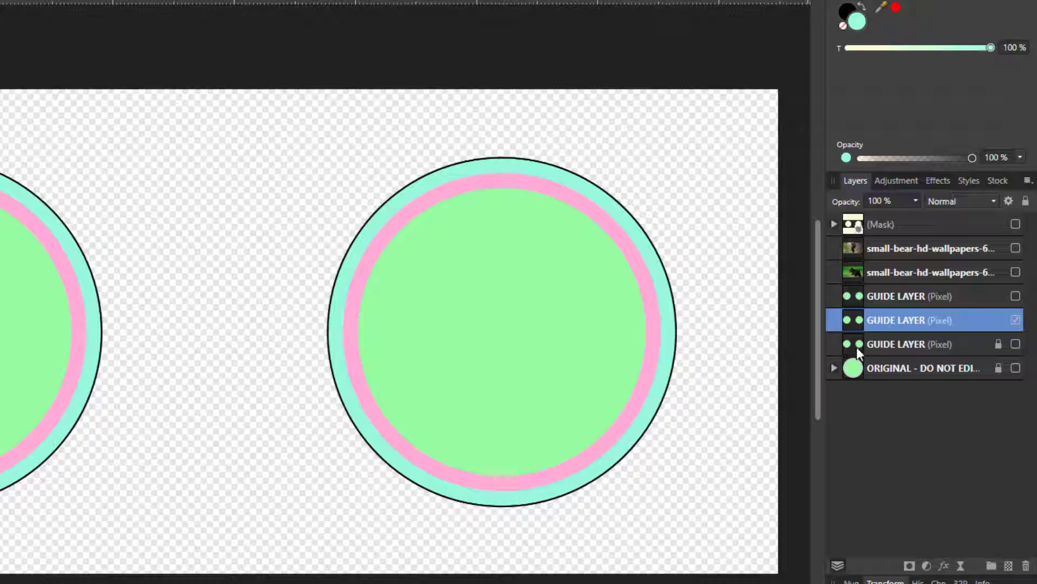
pyautogui.rightClick(936, 319)
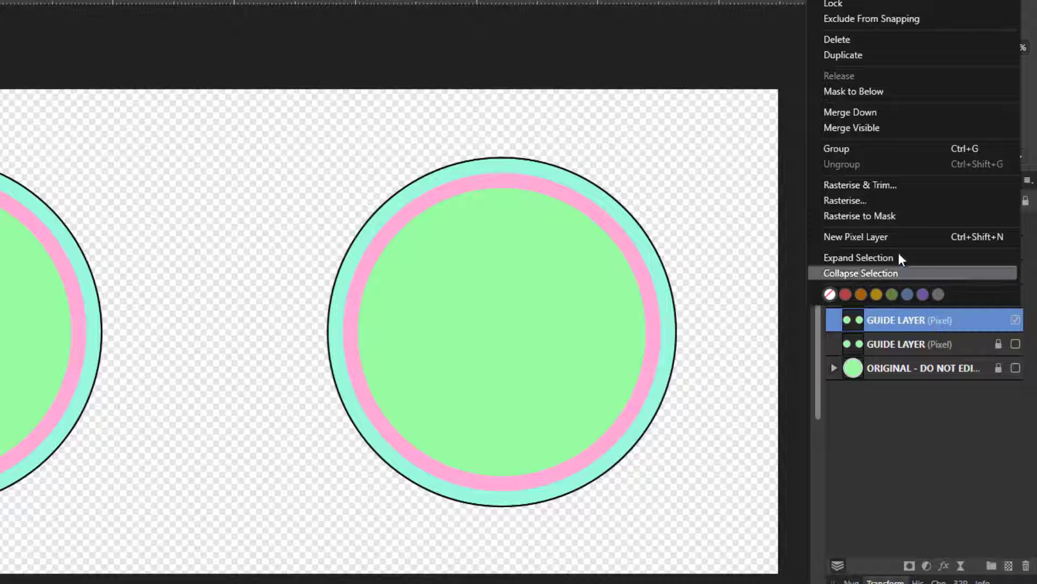
pyautogui.click(864, 128)
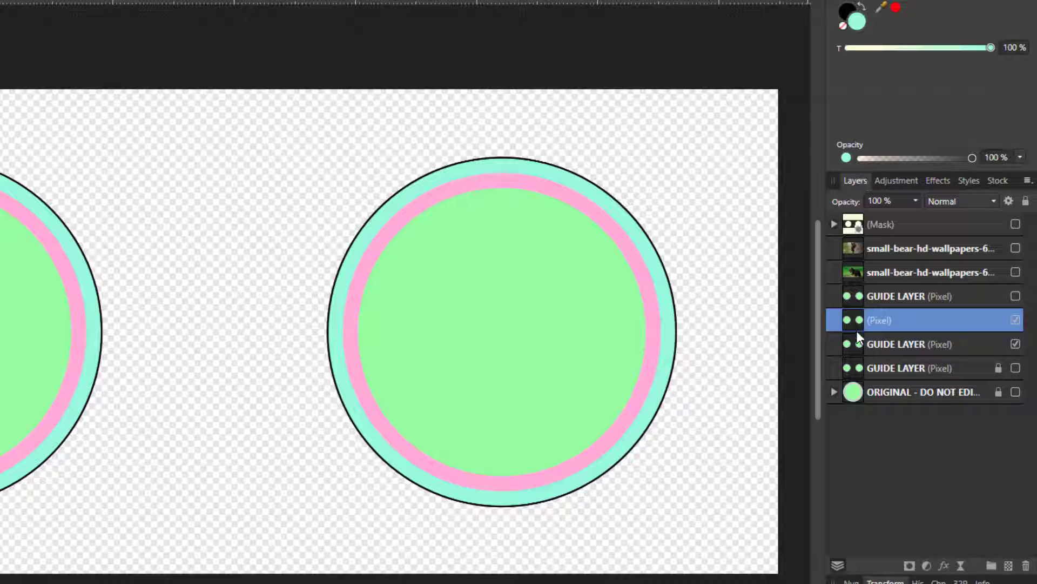
# Leave only the uppermost GUIDE LAYER copy visible and create a second merged pixel layer from it with Merge Visible.
pyautogui.click(944, 345)
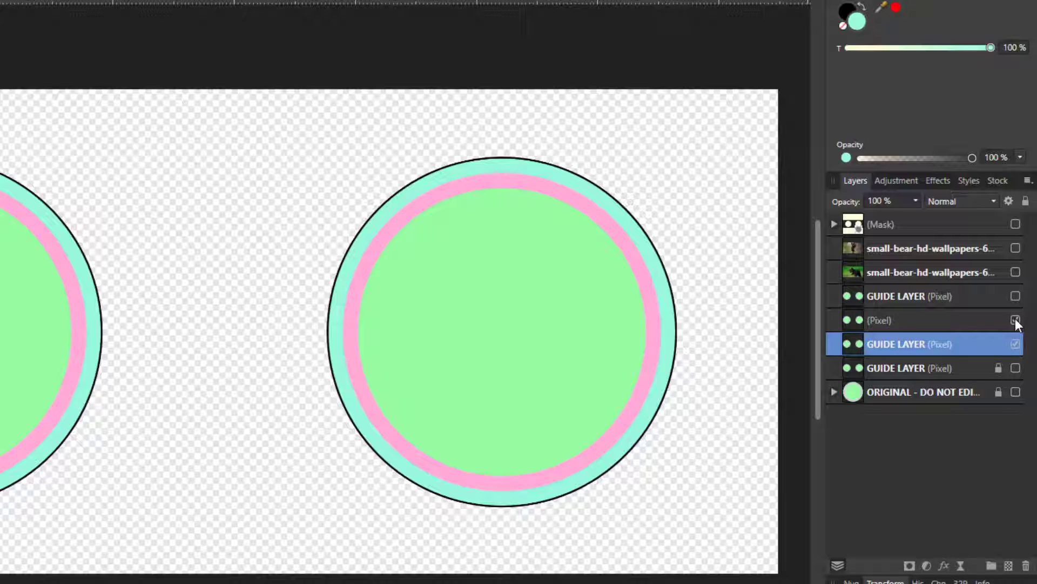
pyautogui.click(1016, 346)
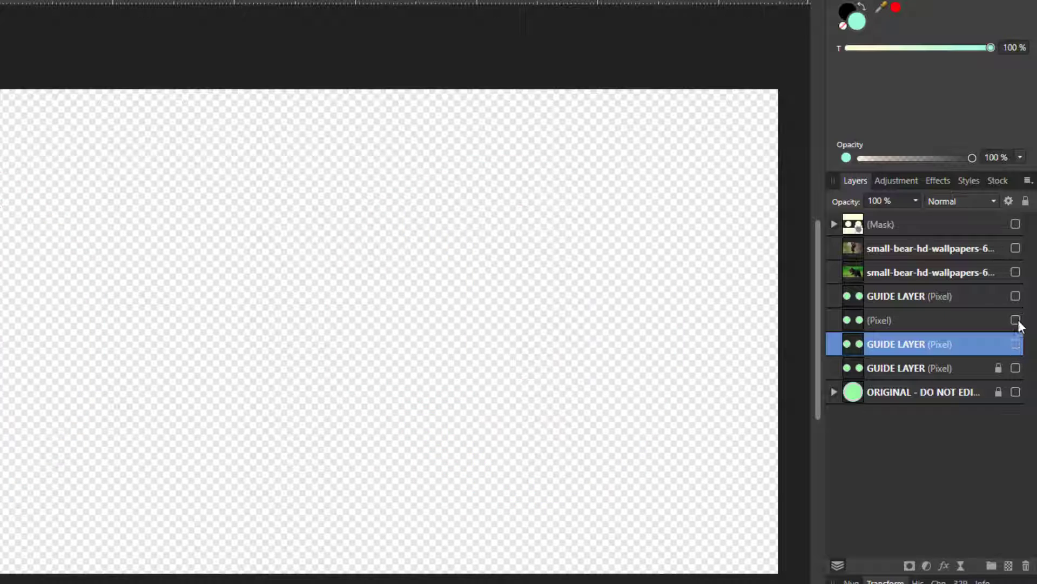
pyautogui.click(1015, 296)
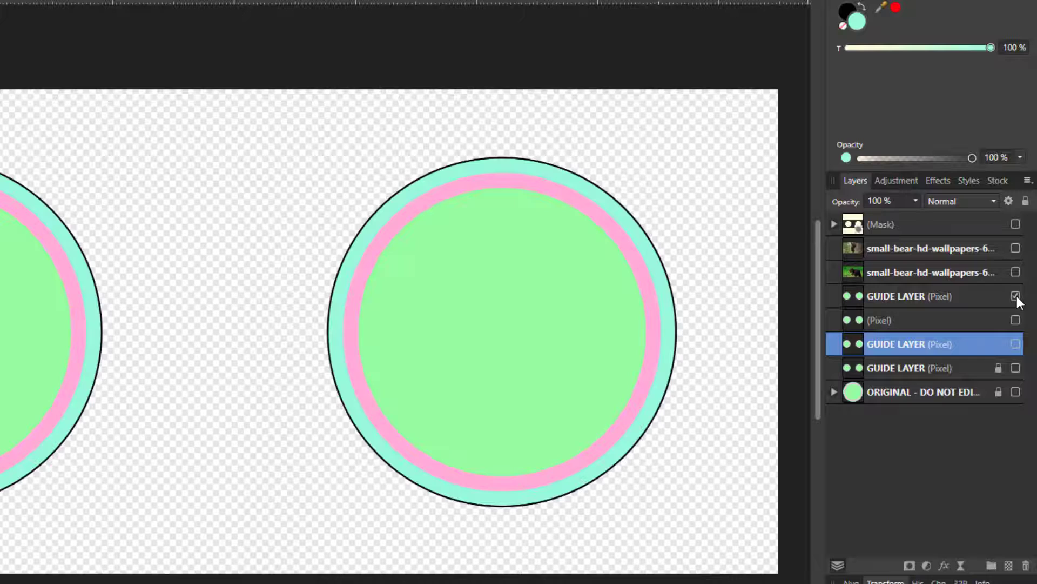
pyautogui.click(965, 295)
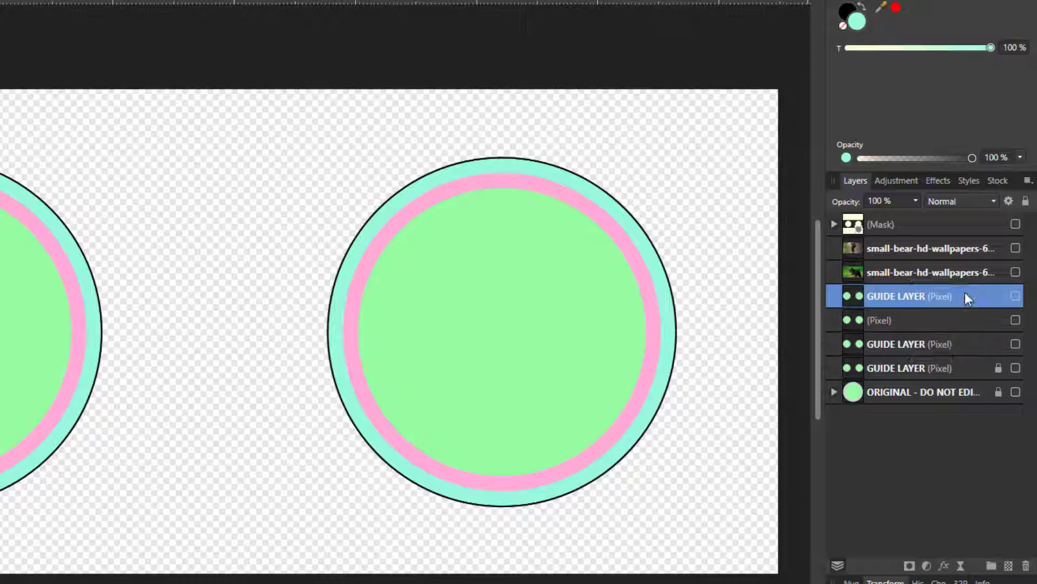
pyautogui.rightClick(956, 291)
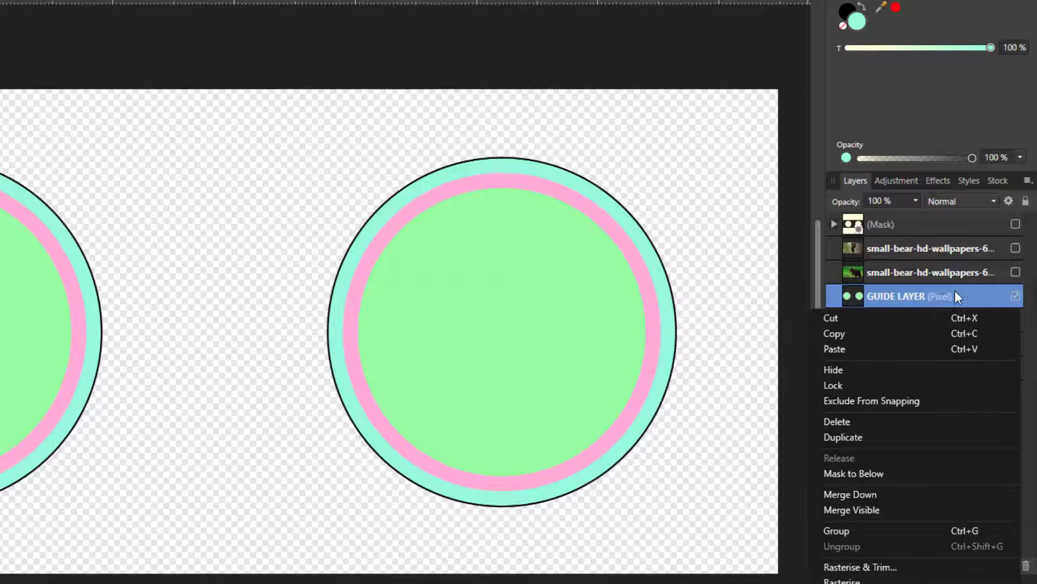
pyautogui.click(846, 509)
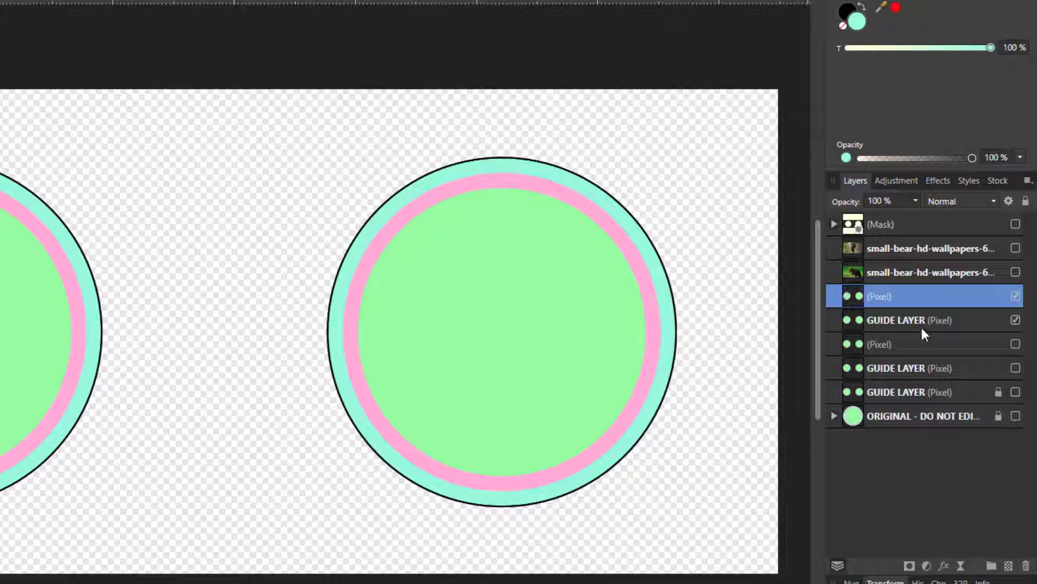
# Delete the two unlocked GUIDE LAYER copies, keeping the merged pixel layers and the locked guide layer.
pyautogui.rightClick(923, 318)
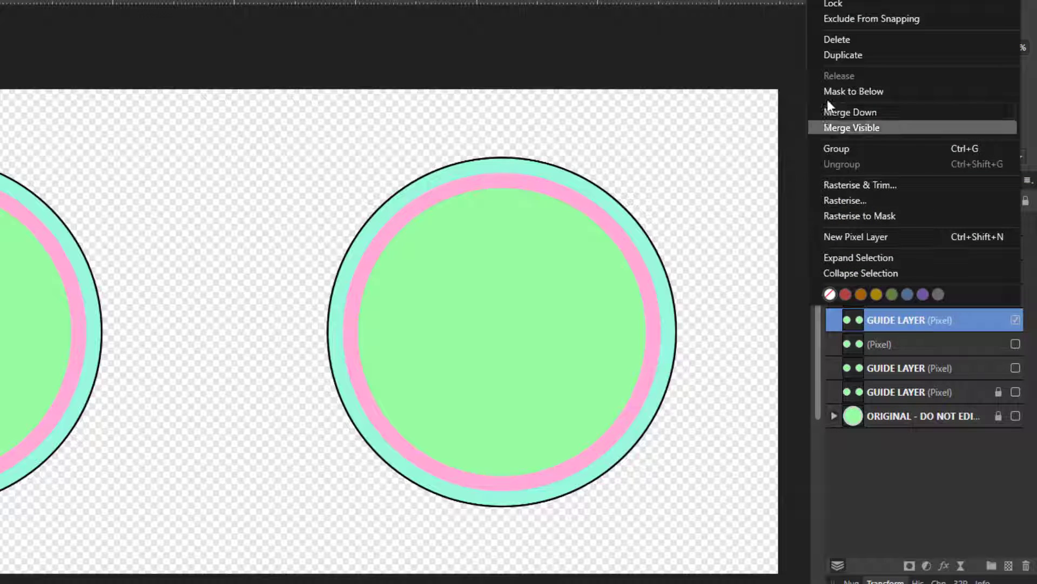
pyautogui.click(836, 40)
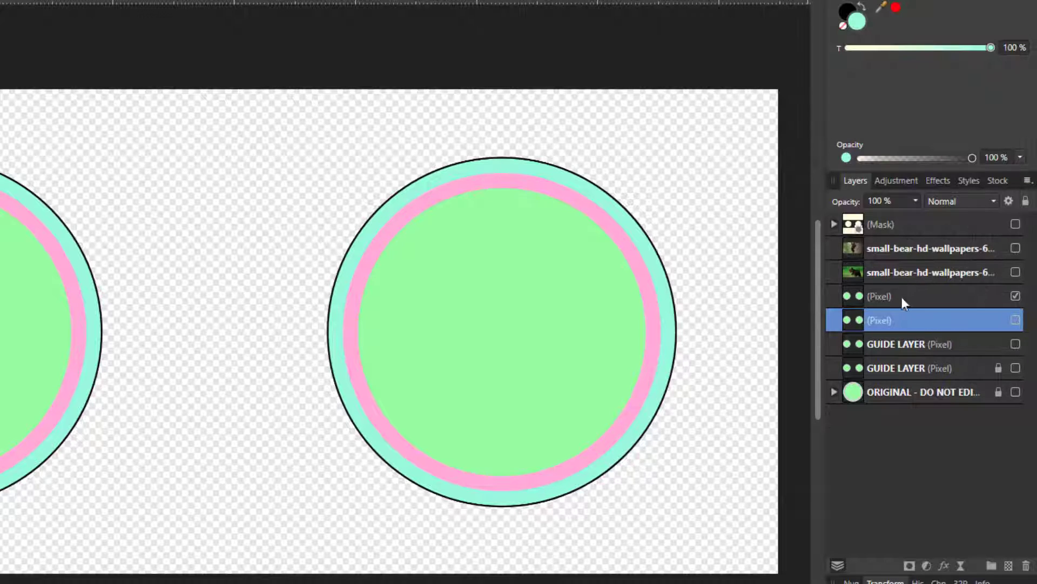
pyautogui.click(908, 341)
pyautogui.rightClick(909, 339)
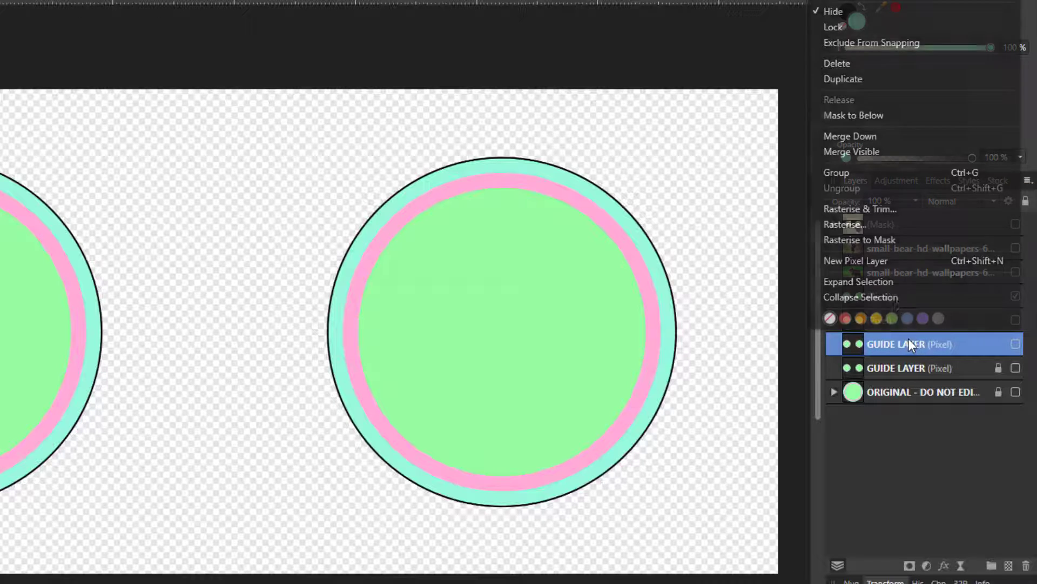
pyautogui.click(841, 67)
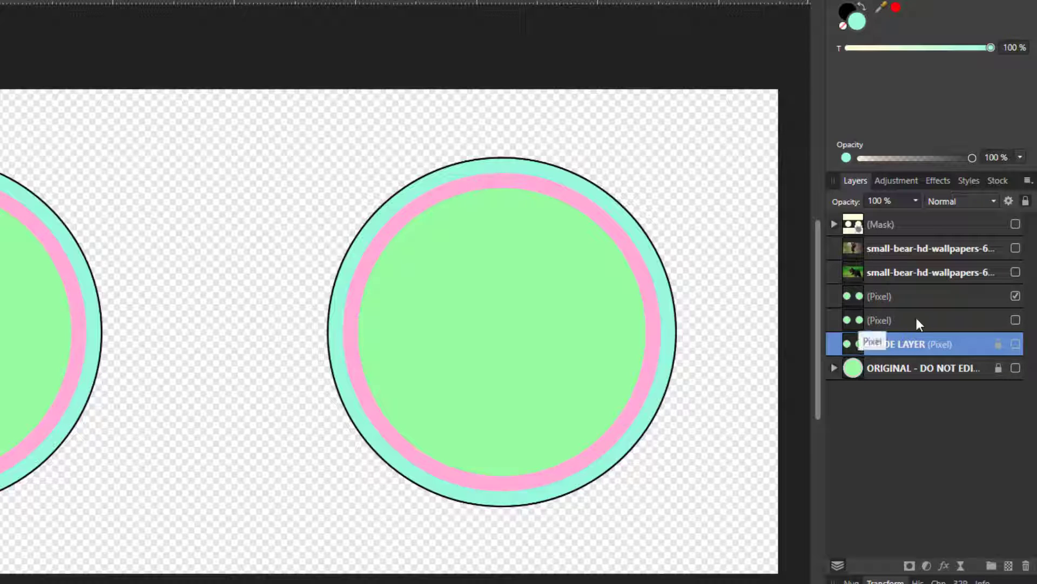
# Erase the entire right-hand circle from the upper merged pixel layer with the Erase Brush.
pyautogui.click(919, 322)
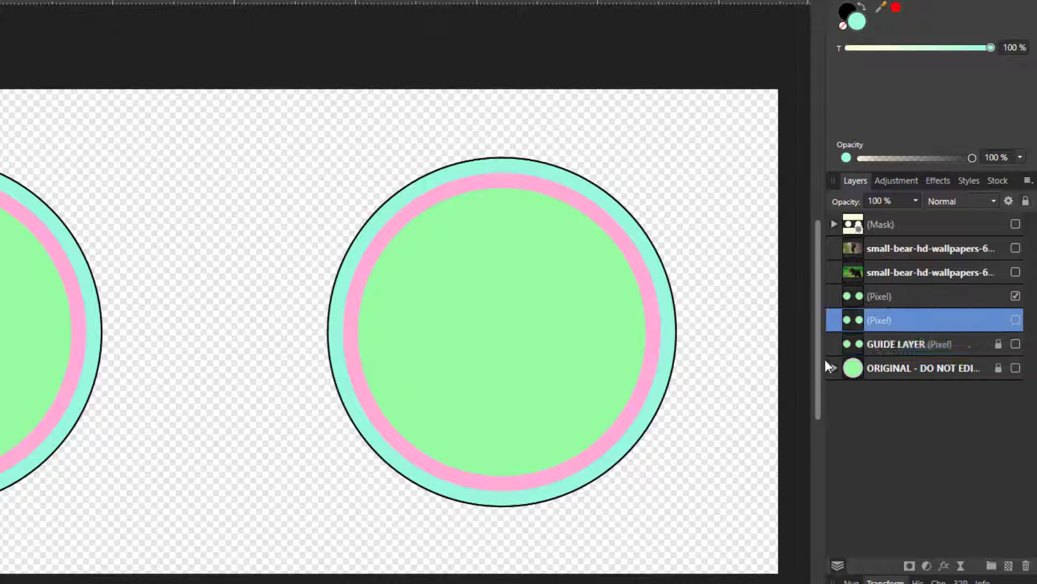
pyautogui.click(977, 297)
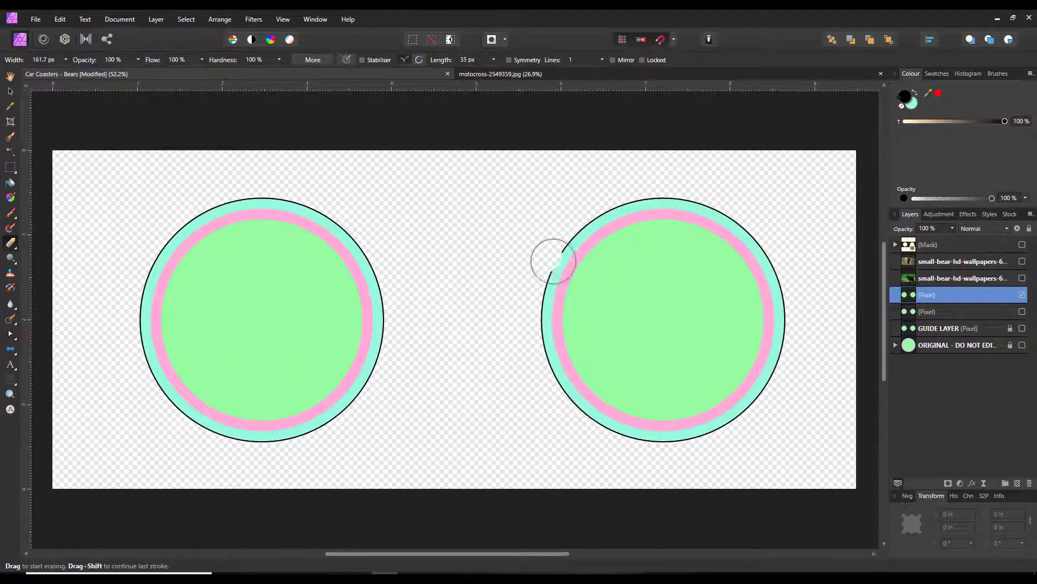
pyautogui.moveTo(744, 211)
pyautogui.mouseDown()
pyautogui.moveTo(573, 220)
pyautogui.moveTo(554, 249)
pyautogui.moveTo(654, 251)
pyautogui.moveTo(552, 300)
pyautogui.moveTo(571, 360)
pyautogui.moveTo(567, 396)
pyautogui.moveTo(598, 426)
pyautogui.moveTo(767, 401)
pyautogui.moveTo(761, 356)
pyautogui.moveTo(774, 346)
pyautogui.moveTo(786, 253)
pyautogui.moveTo(749, 297)
pyautogui.moveTo(752, 268)
pyautogui.moveTo(731, 264)
pyautogui.moveTo(708, 288)
pyautogui.moveTo(666, 298)
pyautogui.moveTo(696, 322)
pyautogui.moveTo(626, 349)
pyautogui.moveTo(598, 349)
pyautogui.moveTo(607, 266)
pyautogui.moveTo(622, 294)
pyautogui.moveTo(615, 353)
pyautogui.mouseUp()
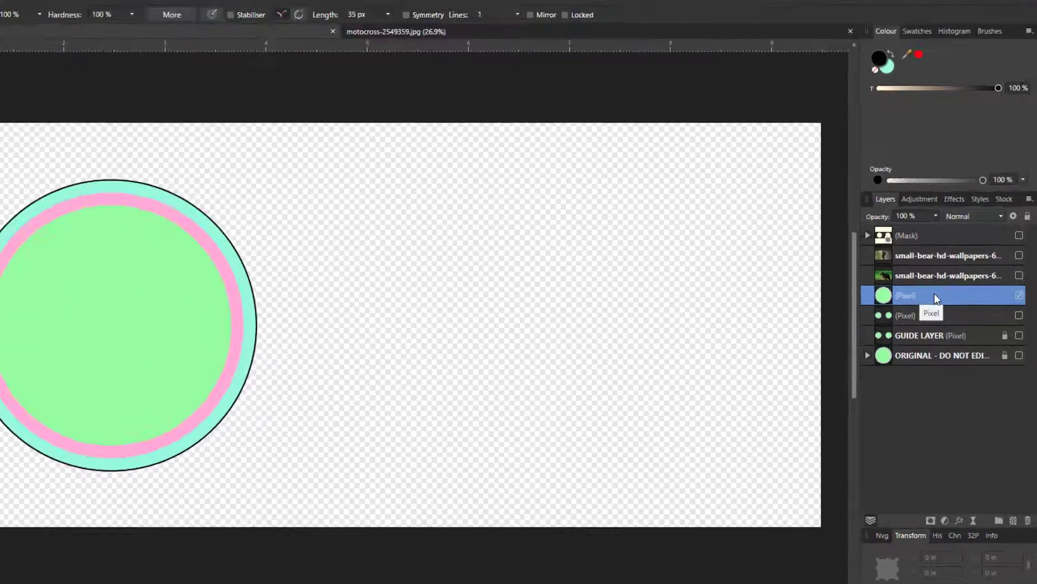
# Rename the single-circle pixel layer "Guide layer - left" and hide it.
pyautogui.doubleClick(950, 294)
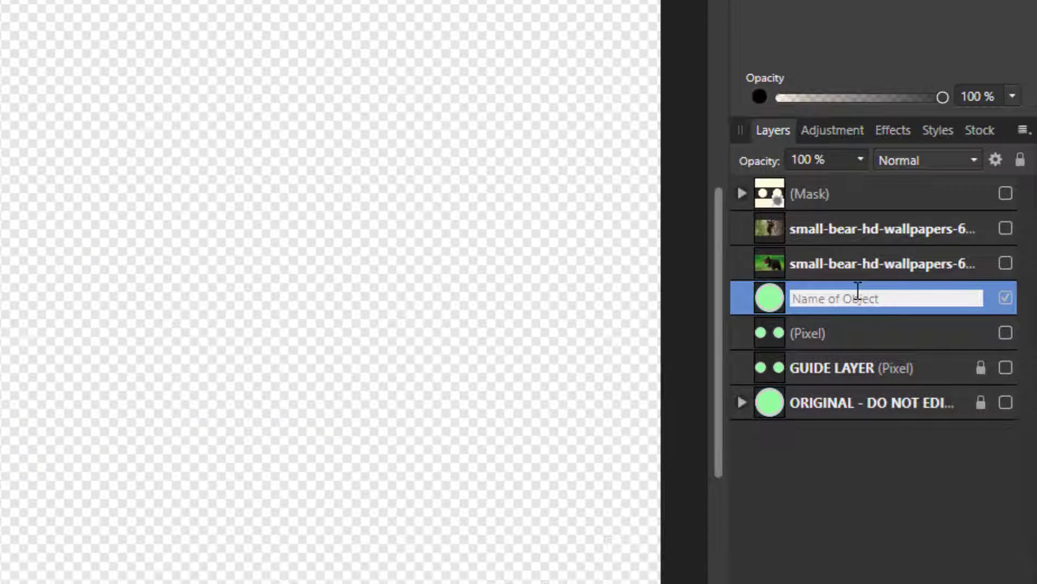
pyautogui.write('Guide layer')
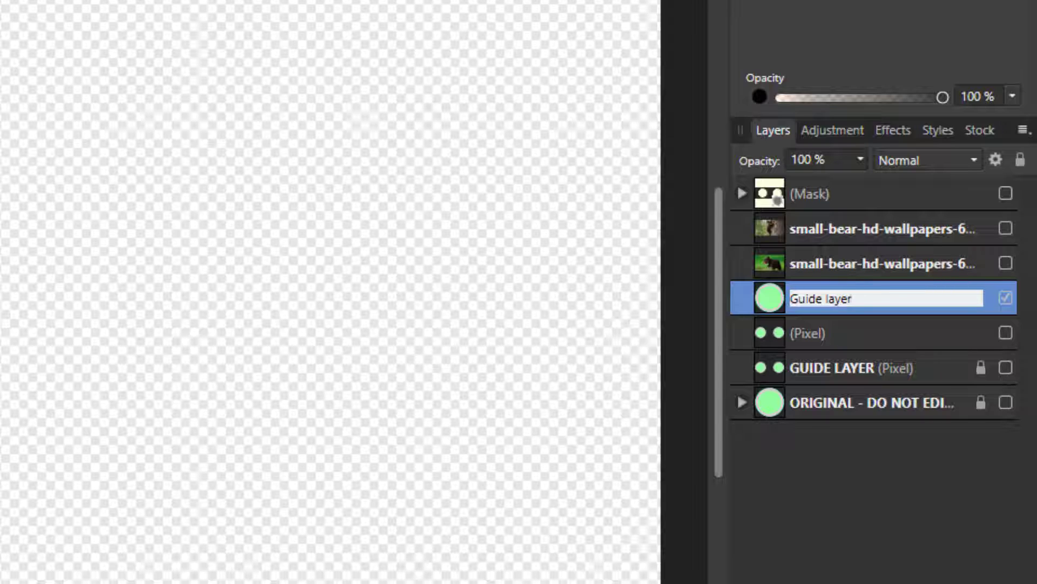
pyautogui.write(' - left')
pyautogui.press('Return')
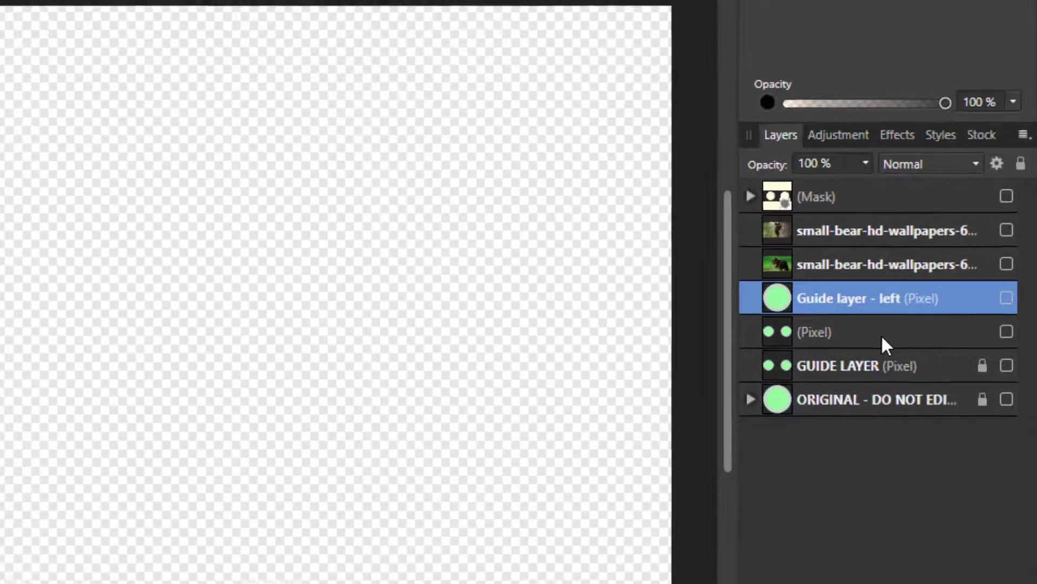
# Show the remaining unnamed two-circle pixel layer and erase its entire left-hand circle with the Erase Brush.
pyautogui.click(881, 334)
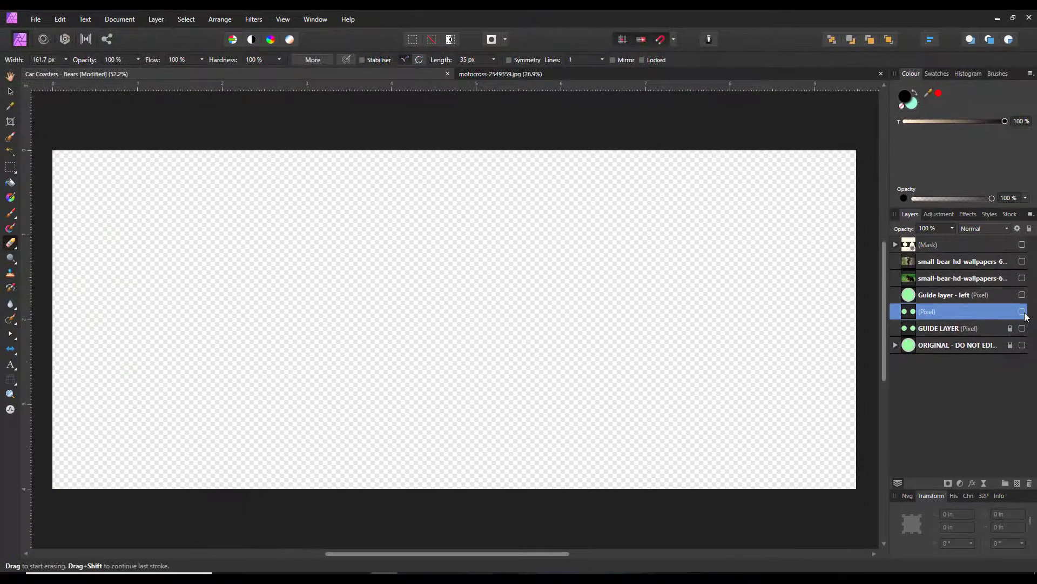
pyautogui.click(1022, 312)
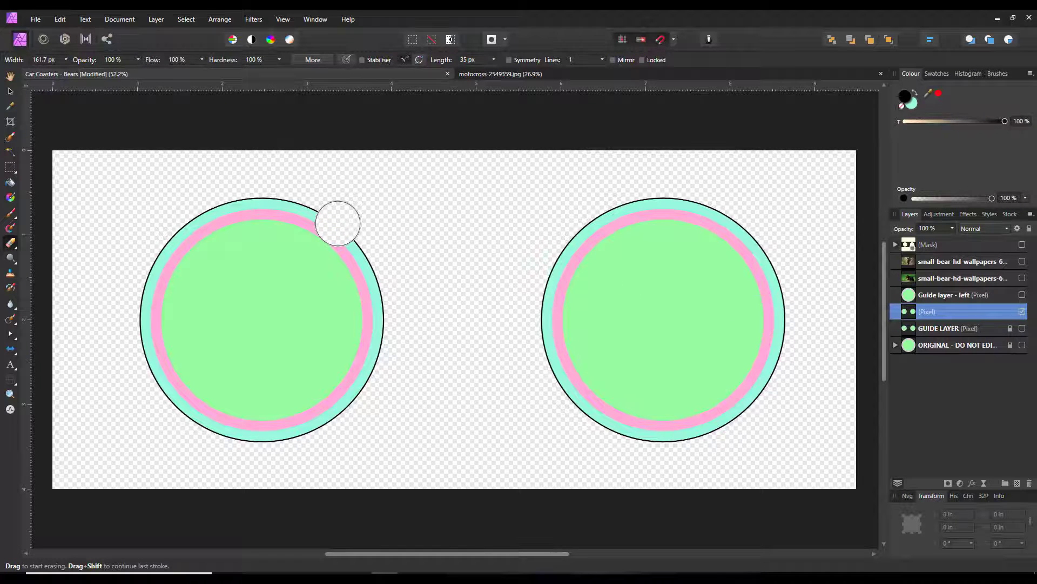
pyautogui.moveTo(337, 223)
pyautogui.mouseDown()
pyautogui.moveTo(262, 201)
pyautogui.moveTo(160, 220)
pyautogui.moveTo(260, 243)
pyautogui.moveTo(234, 248)
pyautogui.moveTo(347, 237)
pyautogui.moveTo(305, 226)
pyautogui.moveTo(363, 262)
pyautogui.moveTo(340, 292)
pyautogui.moveTo(184, 287)
pyautogui.moveTo(145, 312)
pyautogui.moveTo(162, 373)
pyautogui.moveTo(189, 308)
pyautogui.moveTo(227, 300)
pyautogui.moveTo(231, 316)
pyautogui.moveTo(272, 290)
pyautogui.moveTo(319, 286)
pyautogui.moveTo(305, 314)
pyautogui.moveTo(387, 286)
pyautogui.moveTo(307, 457)
pyautogui.moveTo(260, 423)
pyautogui.mouseUp()
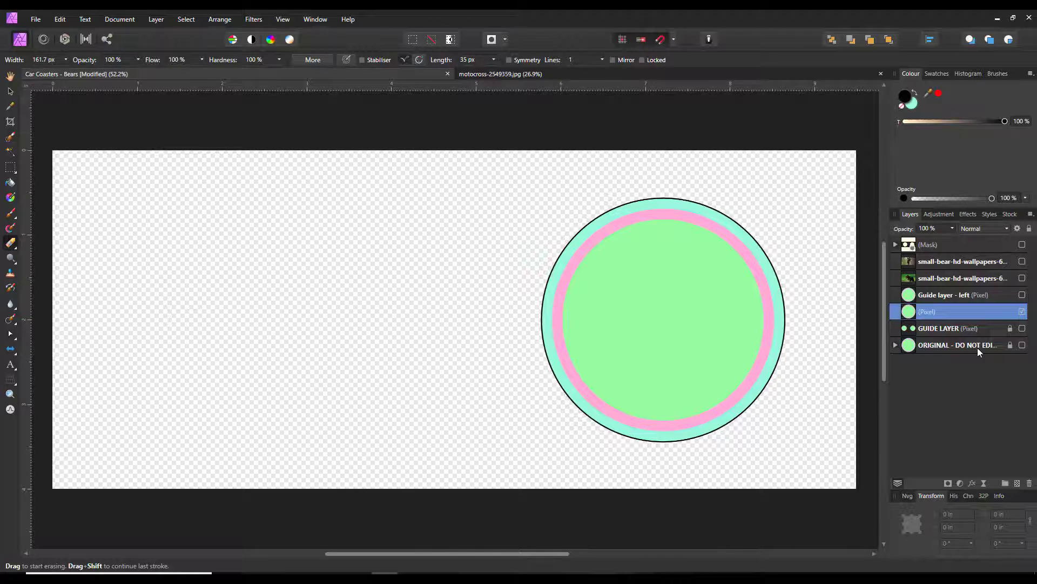
# Rename the pixel layer holding only the right-hand circle "guide layer - right".
pyautogui.doubleClick(941, 314)
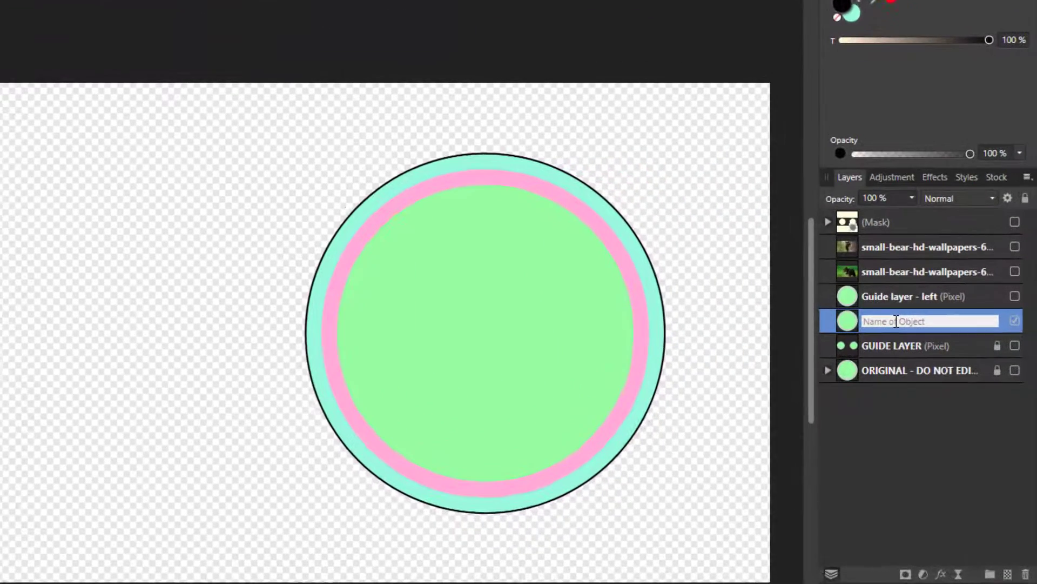
pyautogui.write('guide')
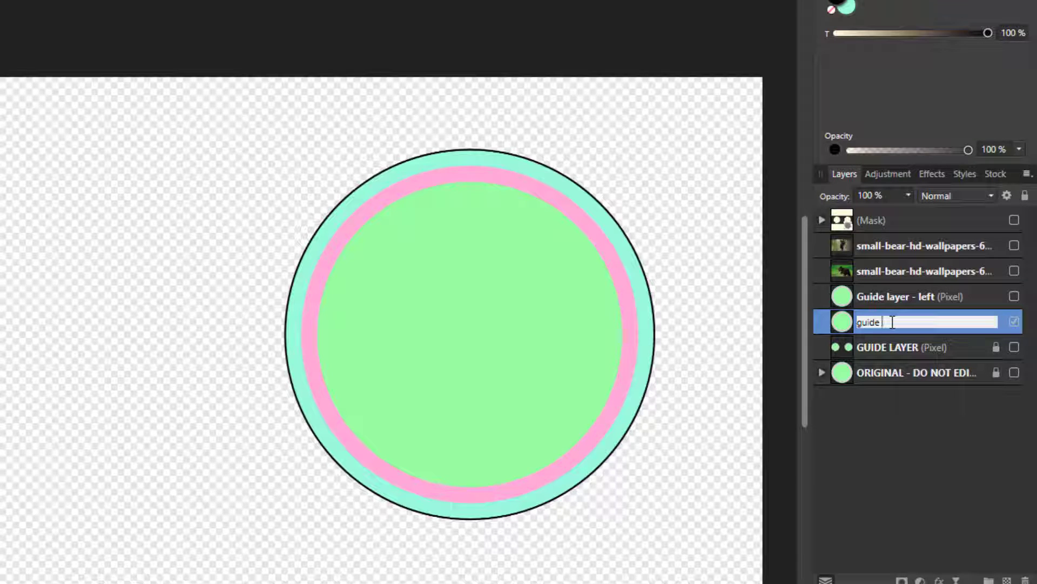
pyautogui.write(' layer - right')
pyautogui.press('Return')
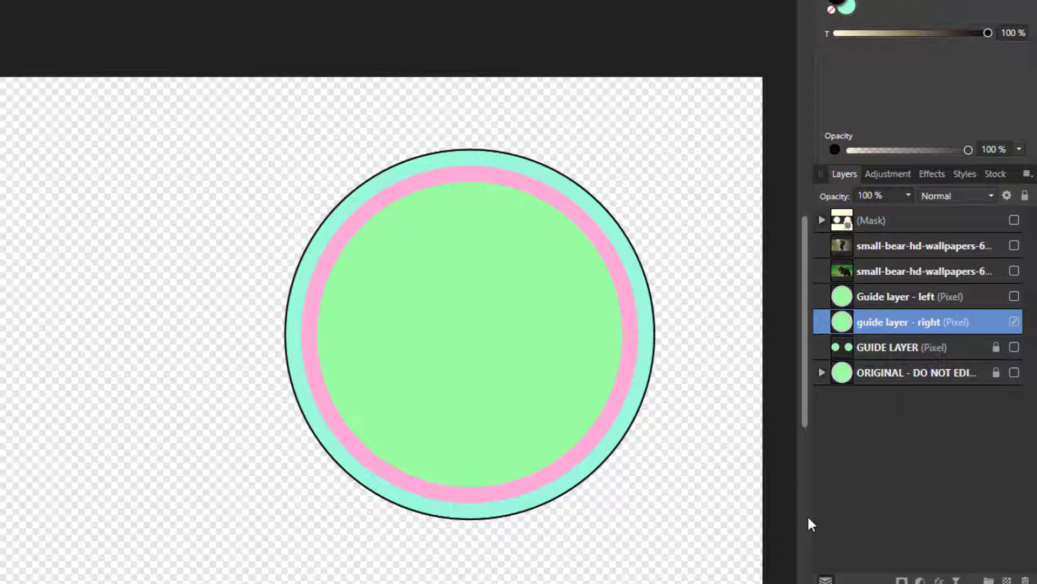
# Make "Guide layer - left" visible and lock both the left and right guide layers.
pyautogui.click(1016, 297)
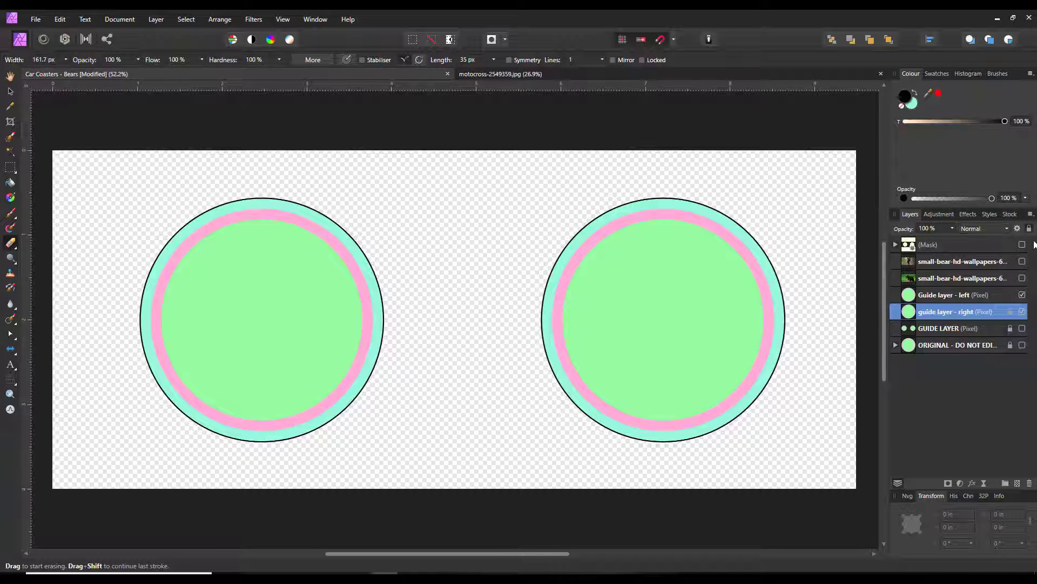
pyautogui.click(1008, 295)
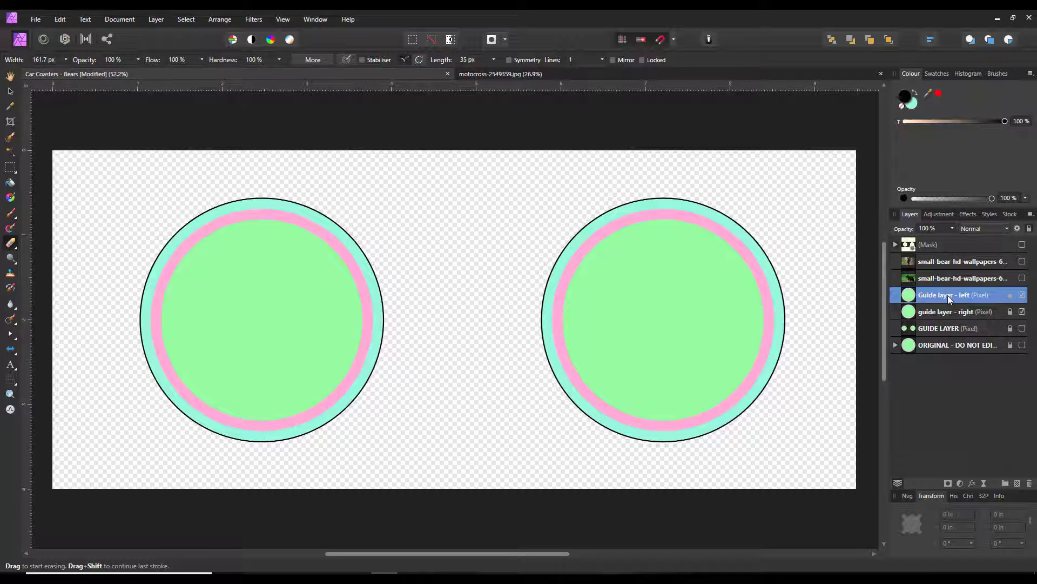
# Show the bear image with the green background and nest it inside "Guide layer - left" so the circle clips it.
pyautogui.click(1022, 279)
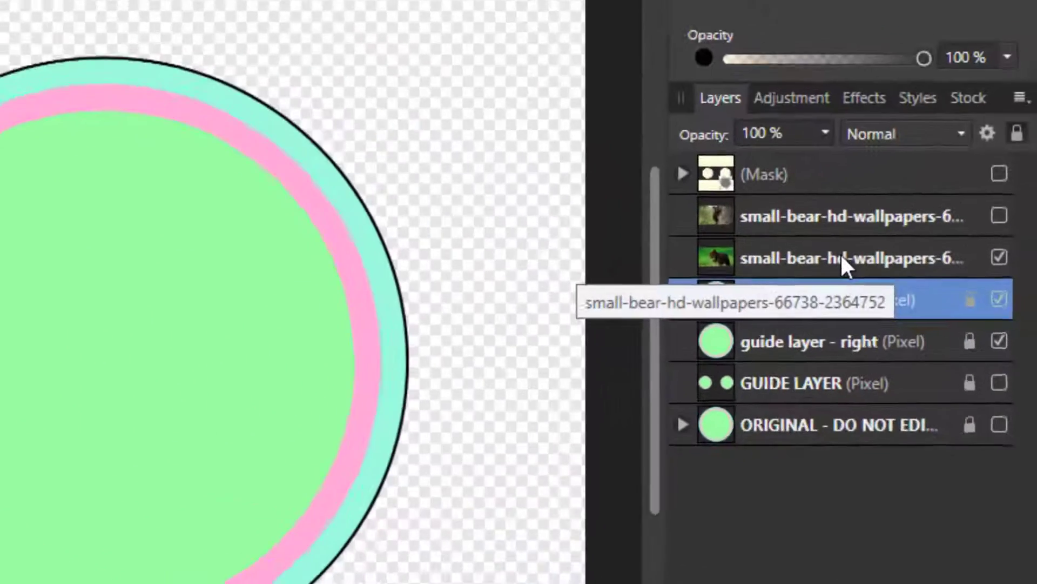
pyautogui.click(840, 256)
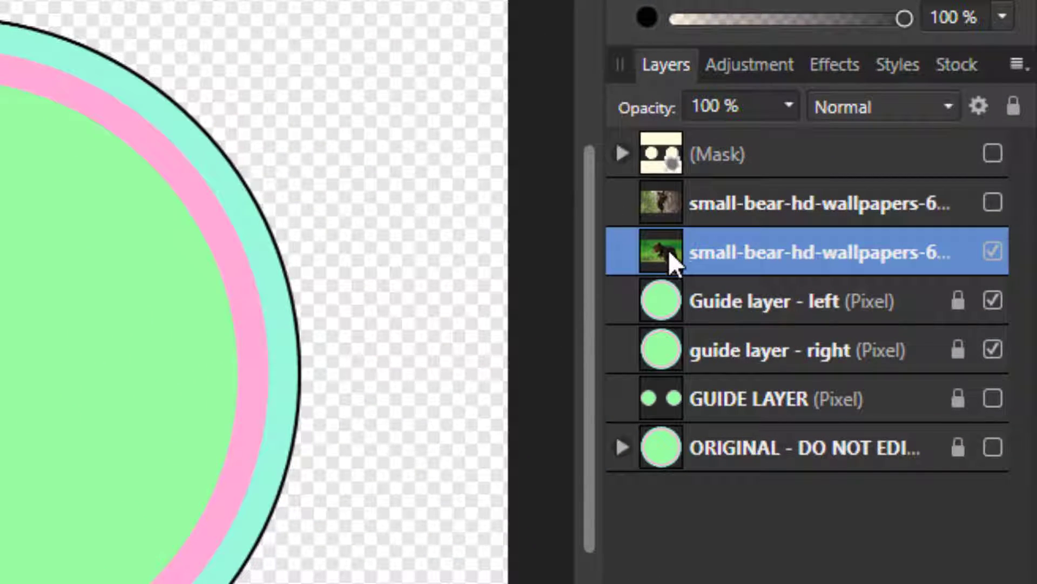
pyautogui.moveTo(669, 250); pyautogui.dragTo(706, 309)
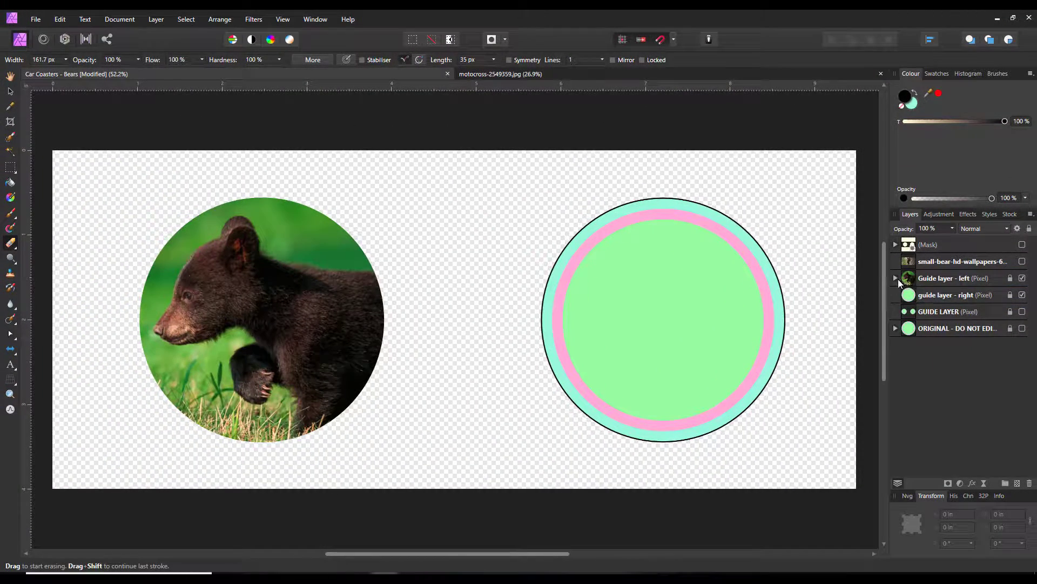
# Show the image of the bear on the tree and nest it inside "guide layer - right".
pyautogui.click(1022, 262)
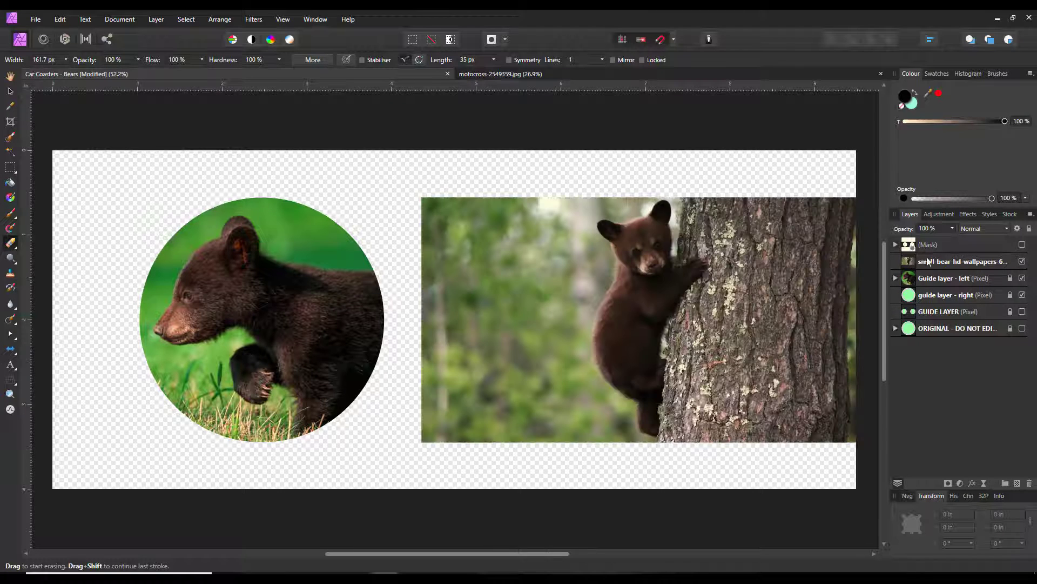
pyautogui.moveTo(915, 261); pyautogui.dragTo(928, 295)
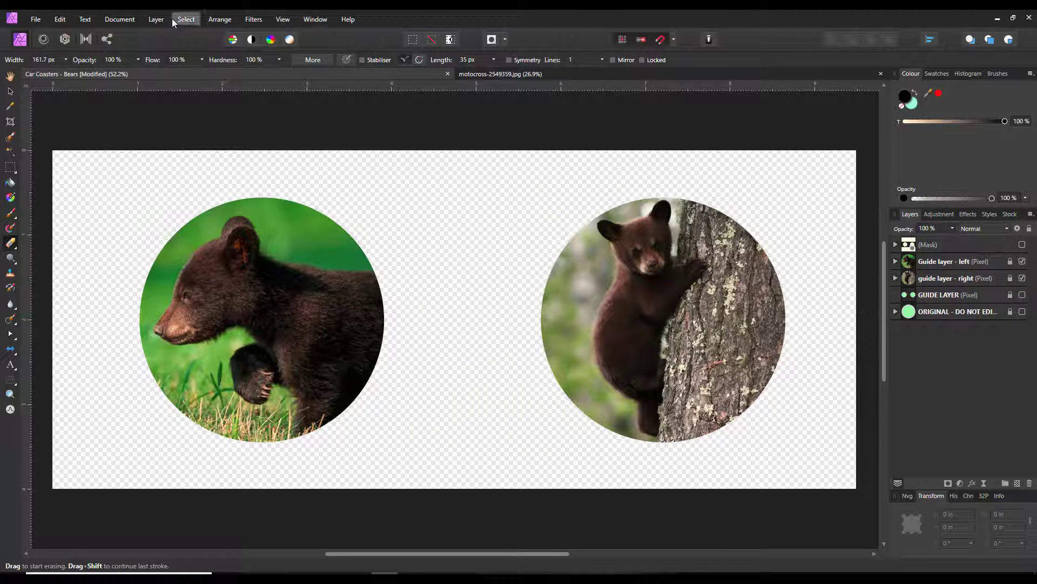
# Copy the Background layer from the motocross-2549359.jpg document and return to the Car Coasters - Bears document.
pyautogui.click(10, 92)
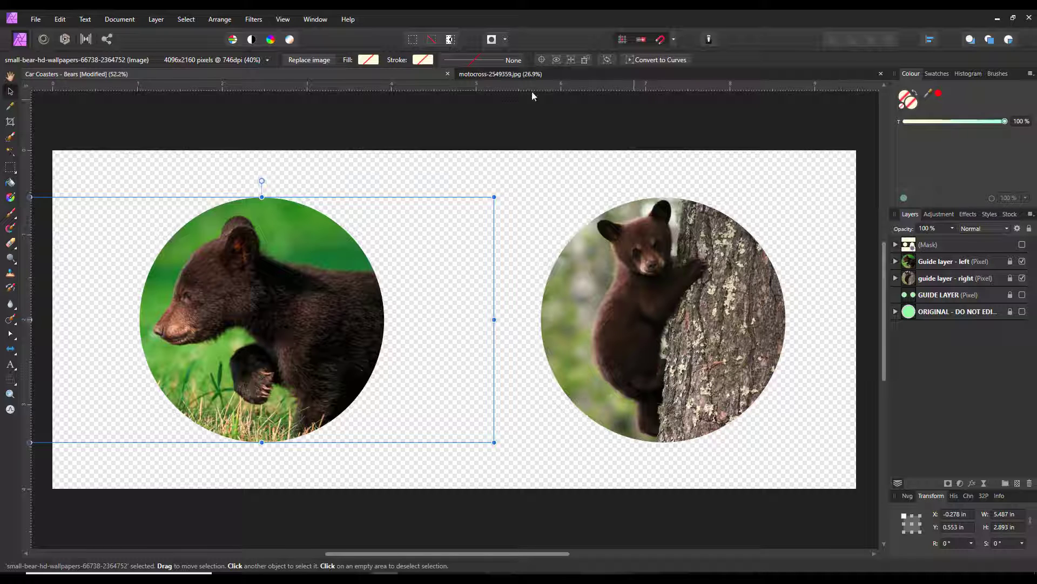
pyautogui.click(589, 71)
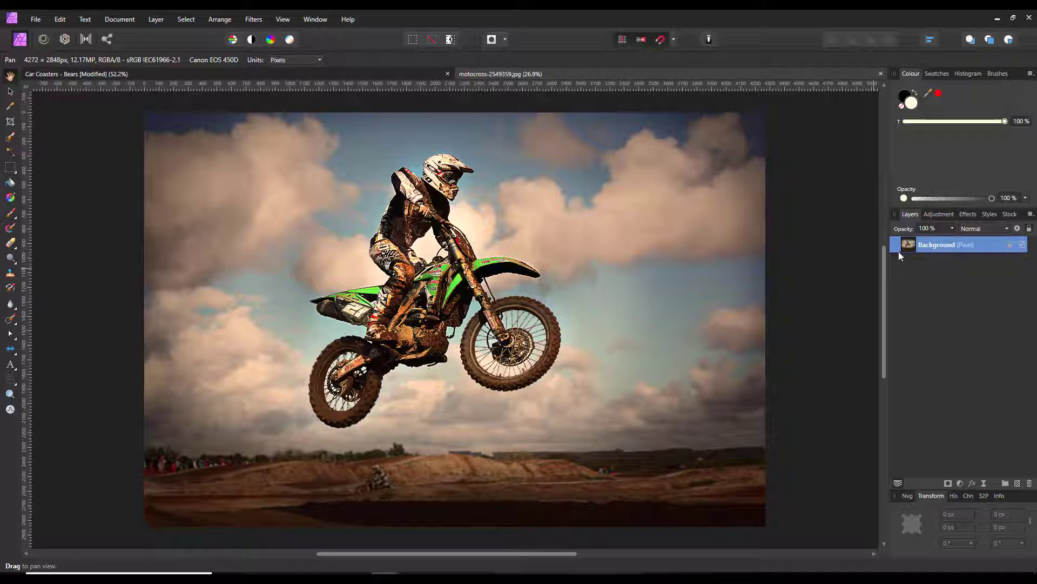
pyautogui.rightClick(922, 244)
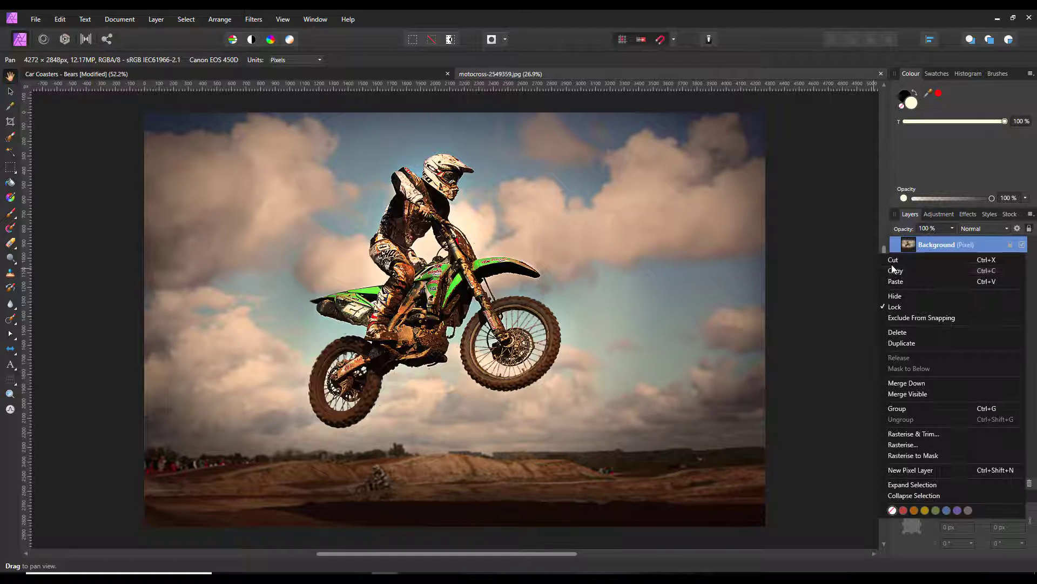
pyautogui.press('Escape')
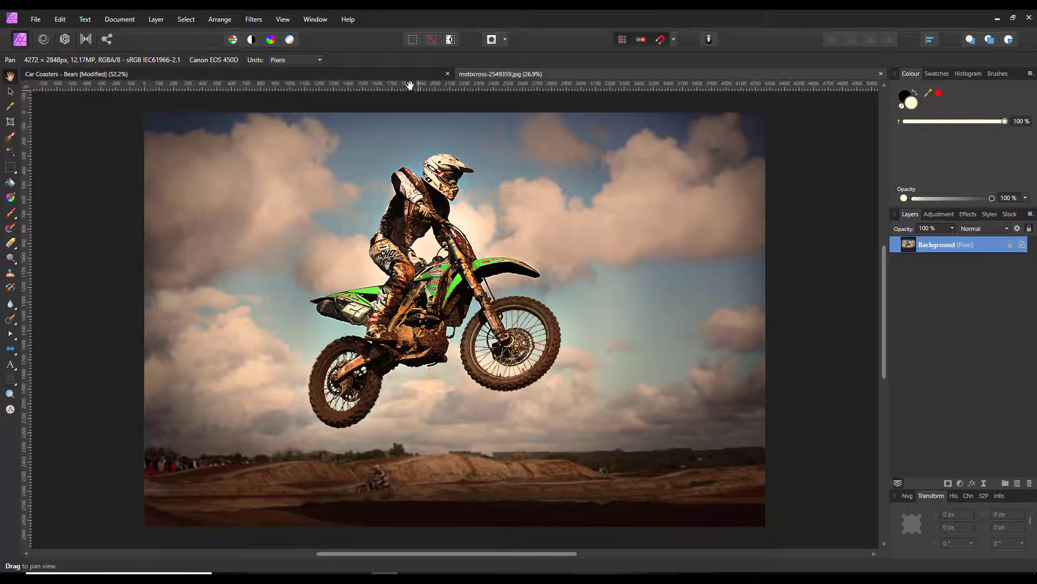
pyautogui.click(347, 74)
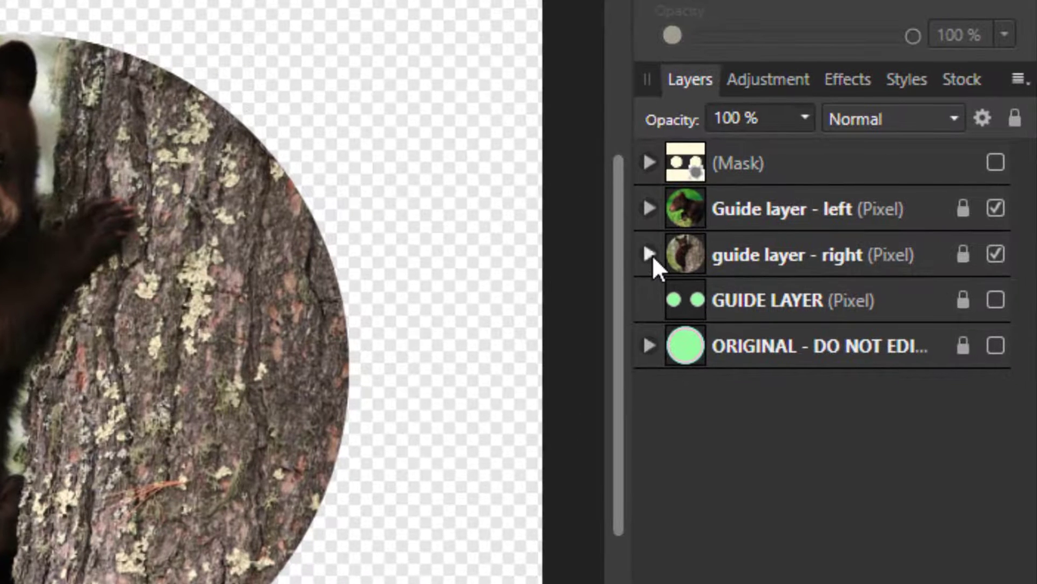
# Paste the motocross image inside "guide layer - right", directly above the nested bear image.
pyautogui.click(649, 253)
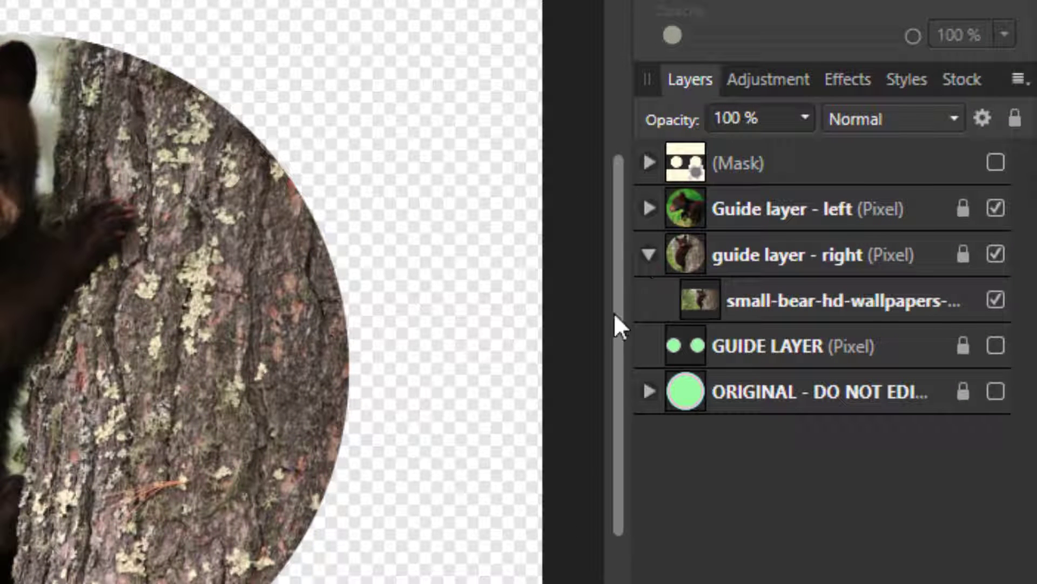
pyautogui.click(792, 307)
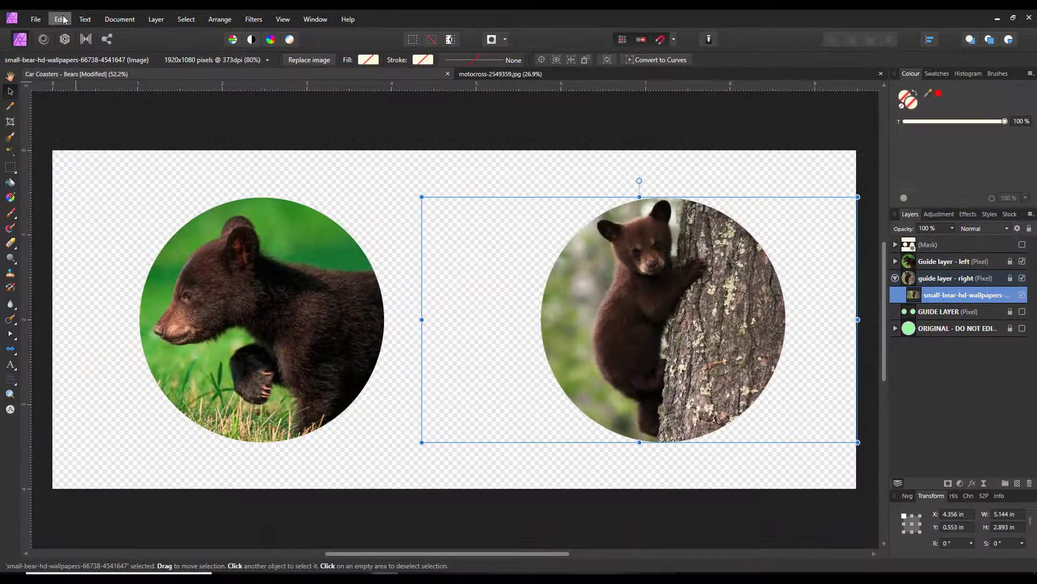
pyautogui.click(60, 19)
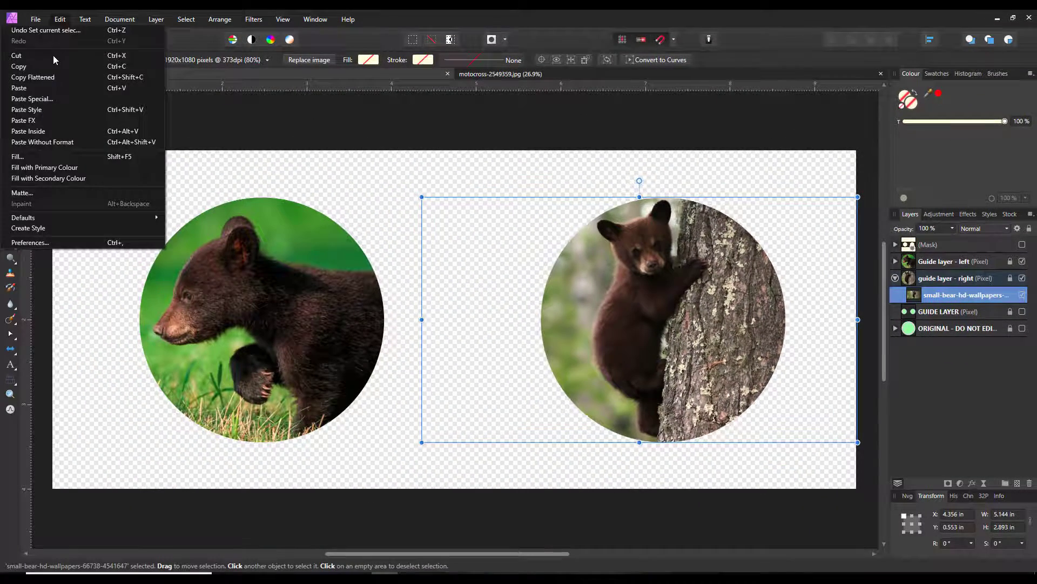
pyautogui.click(31, 86)
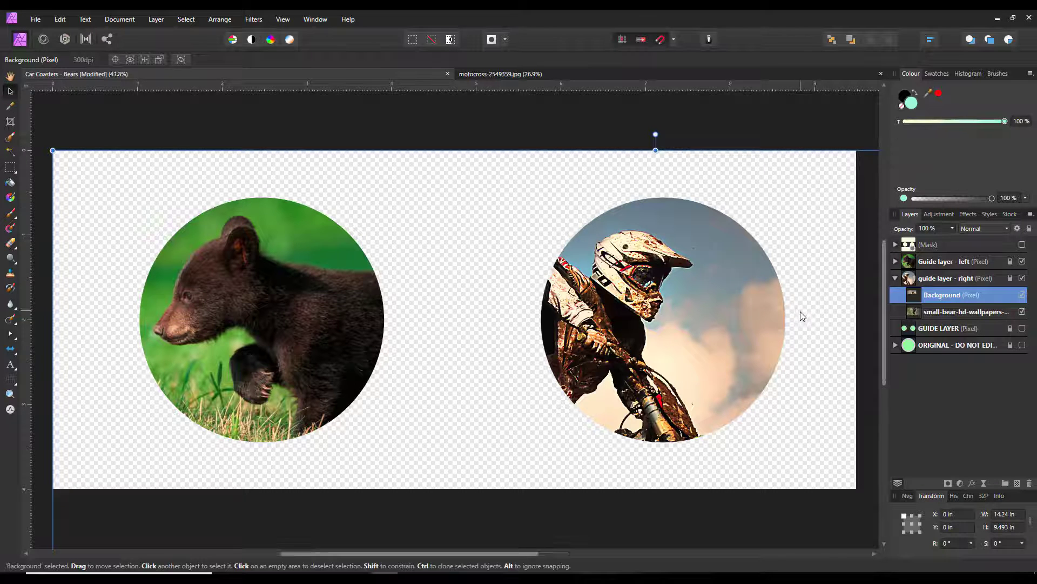
# Scale the motocross image proportionally to about 4.76 by 3.17 in and position it over the right-hand circle.
pyautogui.scroll(-4, 852, 324)
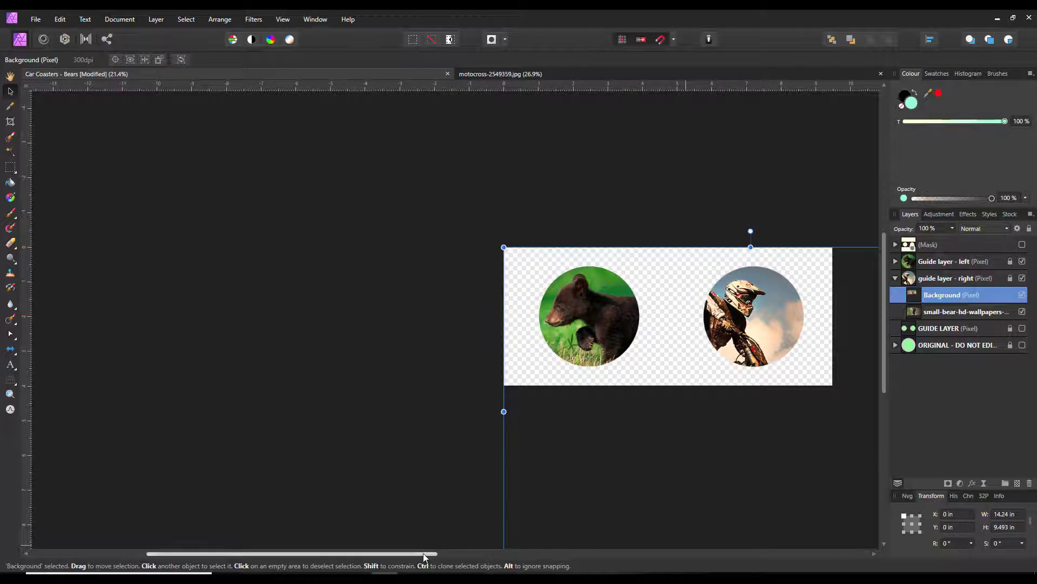
pyautogui.moveTo(429, 553); pyautogui.dragTo(583, 552)
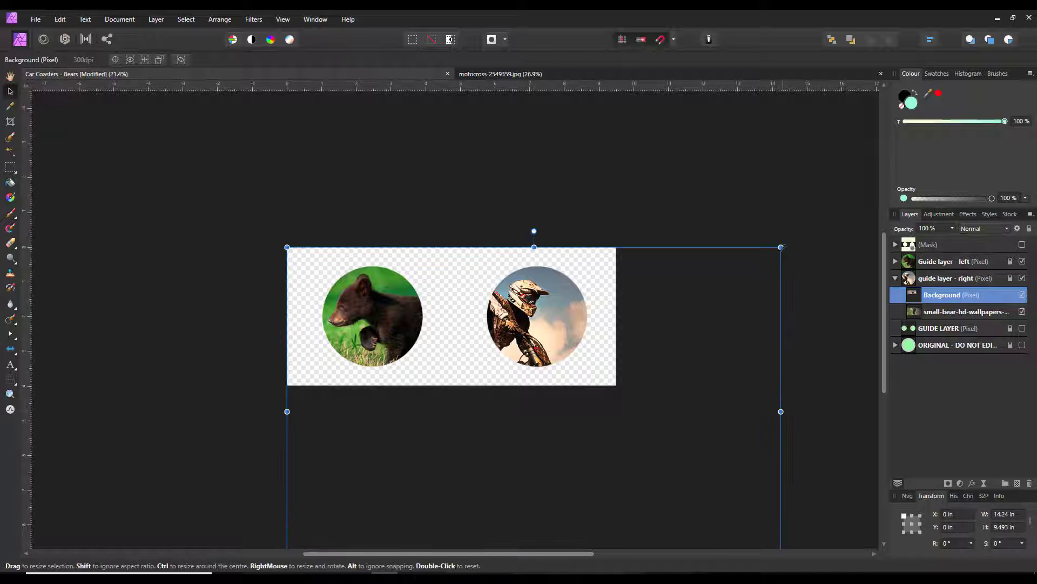
pyautogui.moveTo(780, 247); pyautogui.dragTo(616, 357)
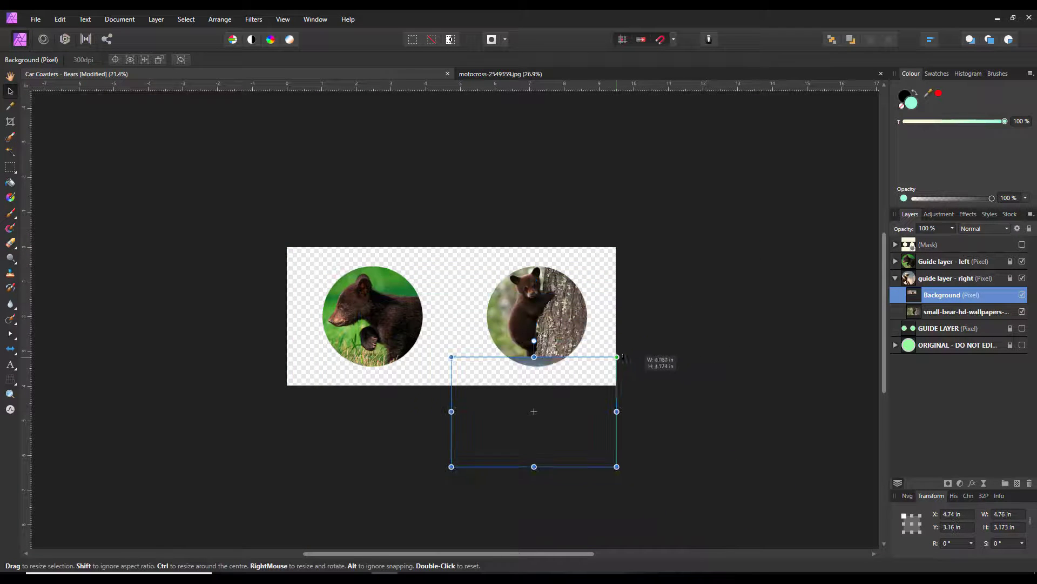
pyautogui.moveTo(575, 445); pyautogui.dragTo(582, 360)
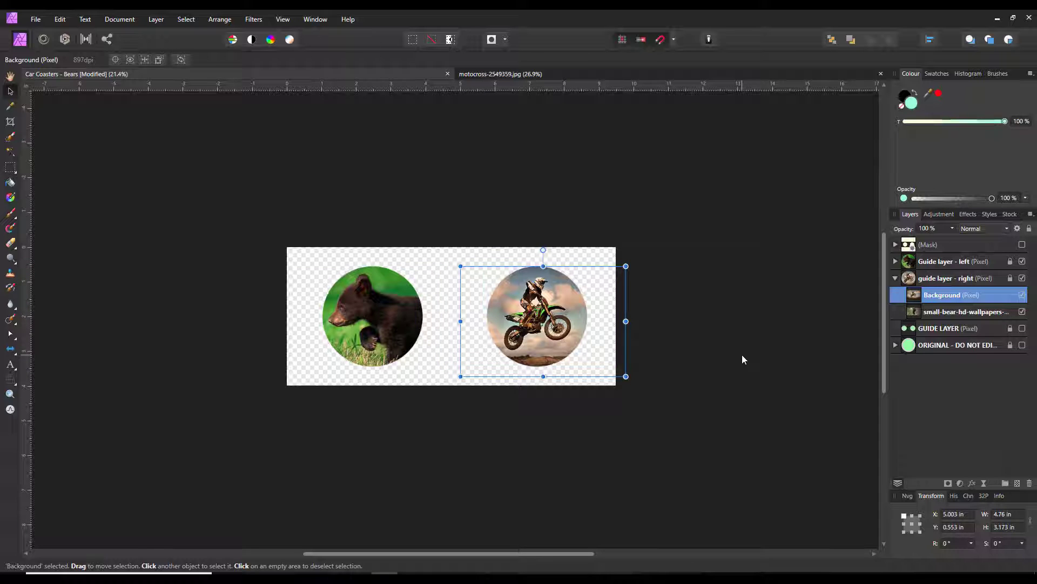
pyautogui.hotkey('ctrl', '0')
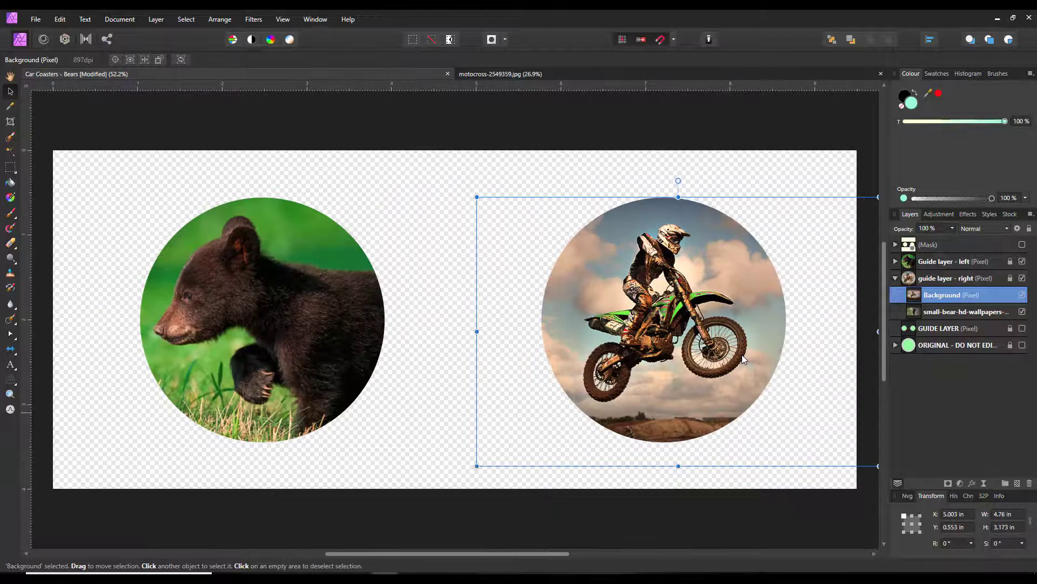
# Nest the motocross Background layer inside "Guide layer - left" above the bear image and move the picture over the left-hand circle.
pyautogui.click(10, 76)
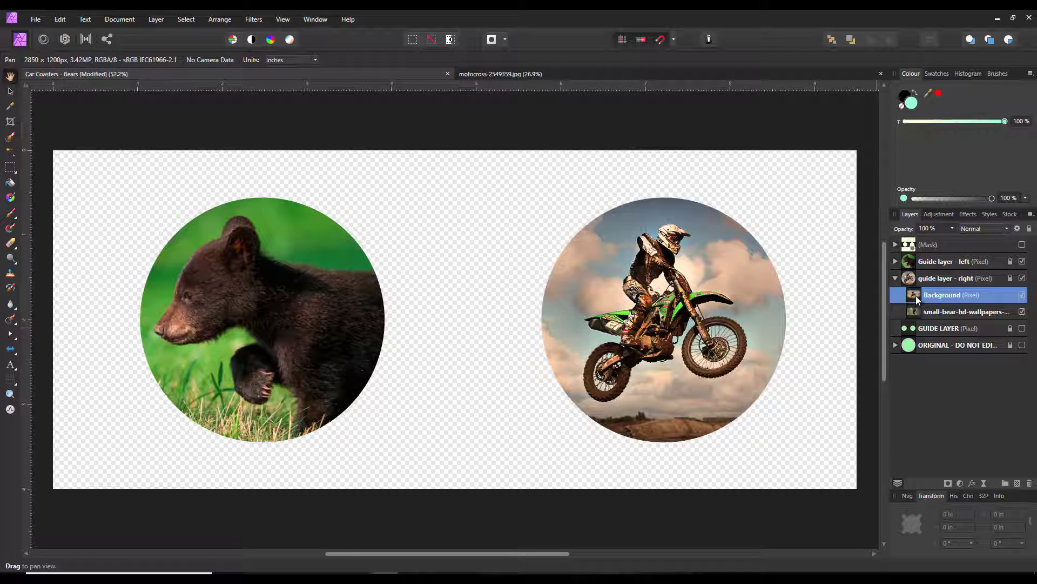
pyautogui.moveTo(916, 295); pyautogui.dragTo(939, 270)
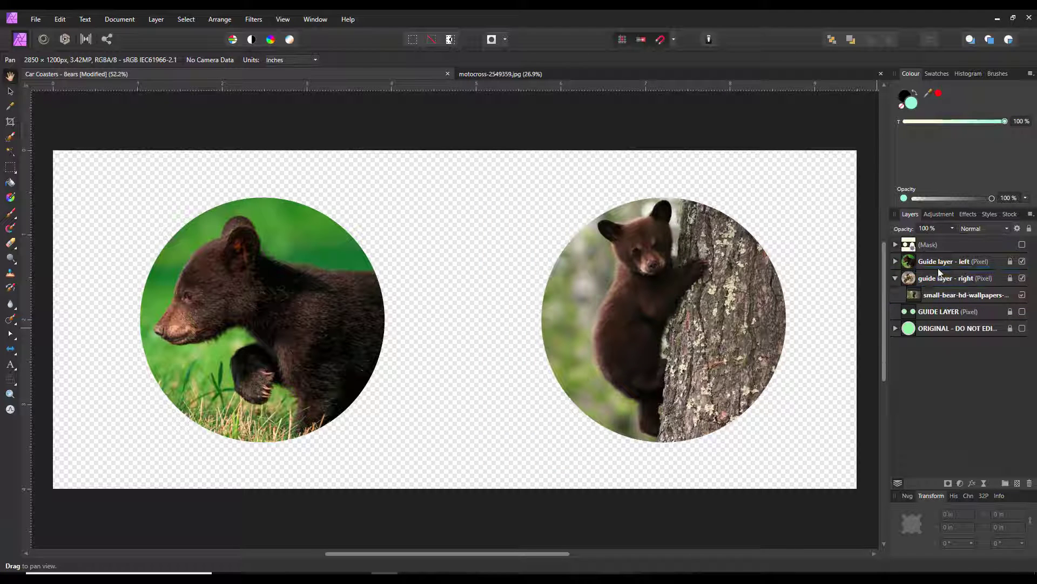
pyautogui.click(896, 261)
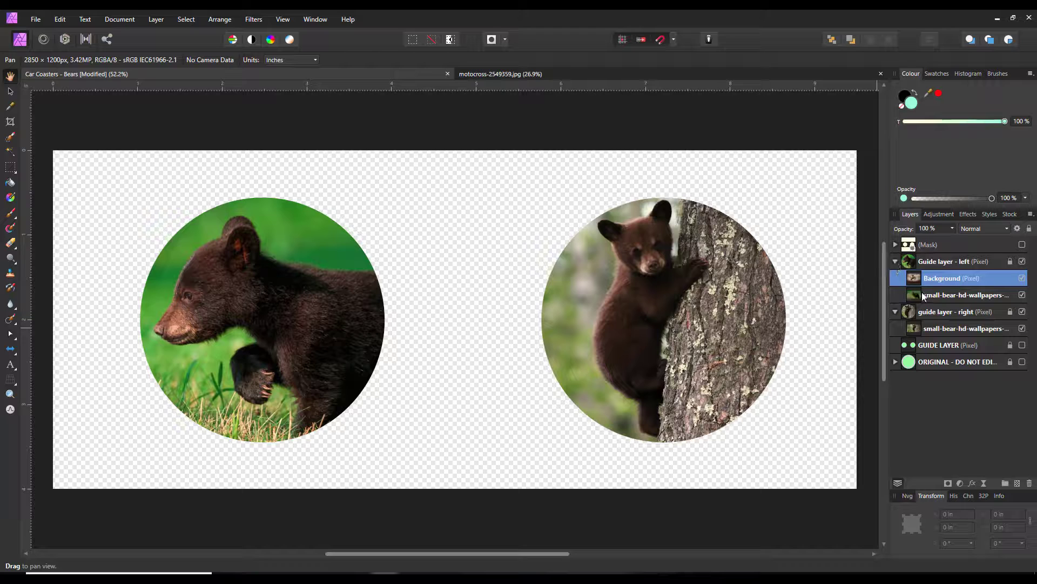
pyautogui.click(10, 90)
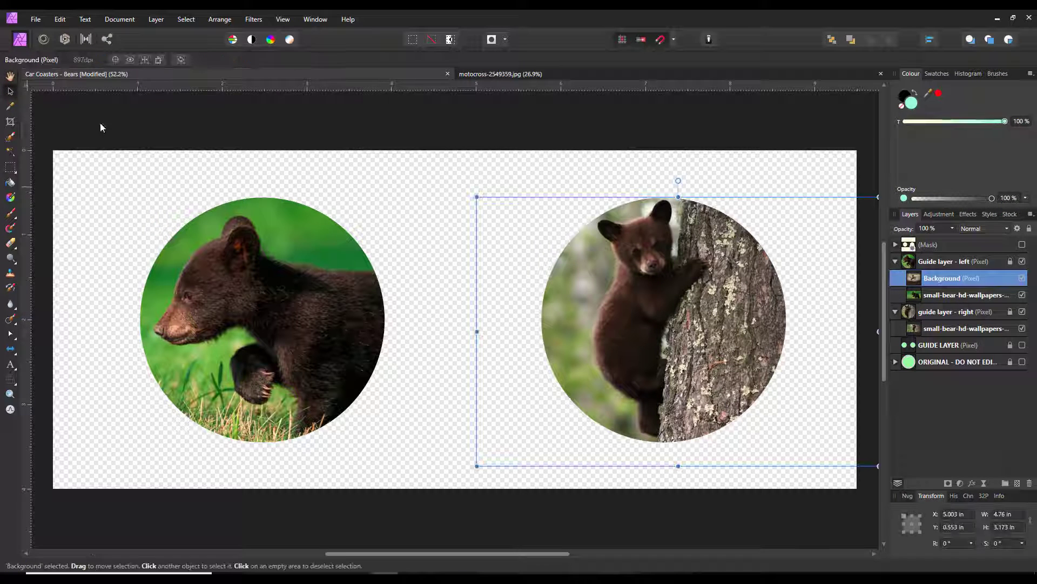
pyautogui.moveTo(625, 355); pyautogui.dragTo(327, 354)
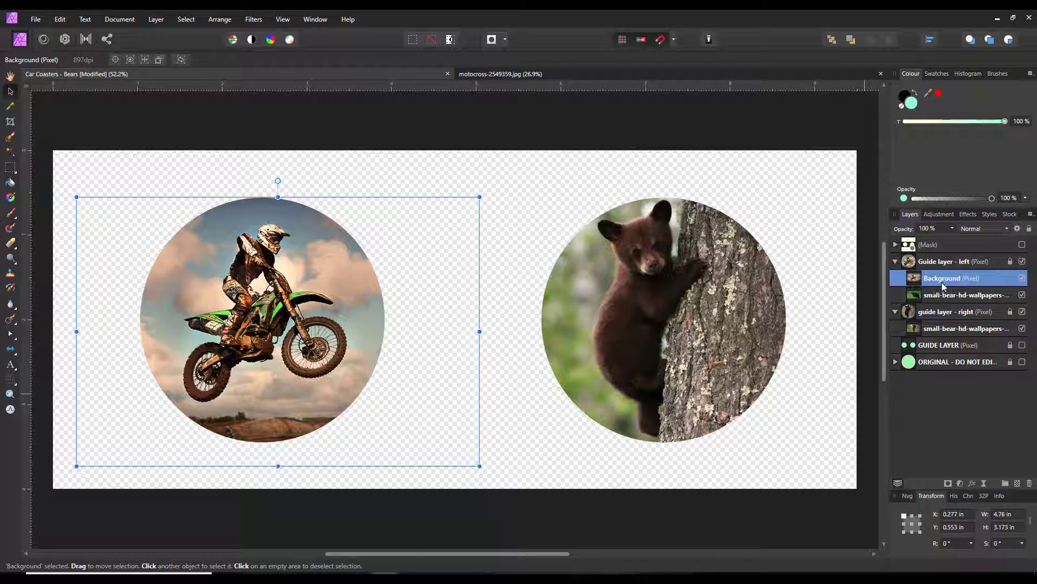
# Delete the hidden Mask layer at the top of the layer stack.
pyautogui.click(966, 247)
pyautogui.rightClick(965, 250)
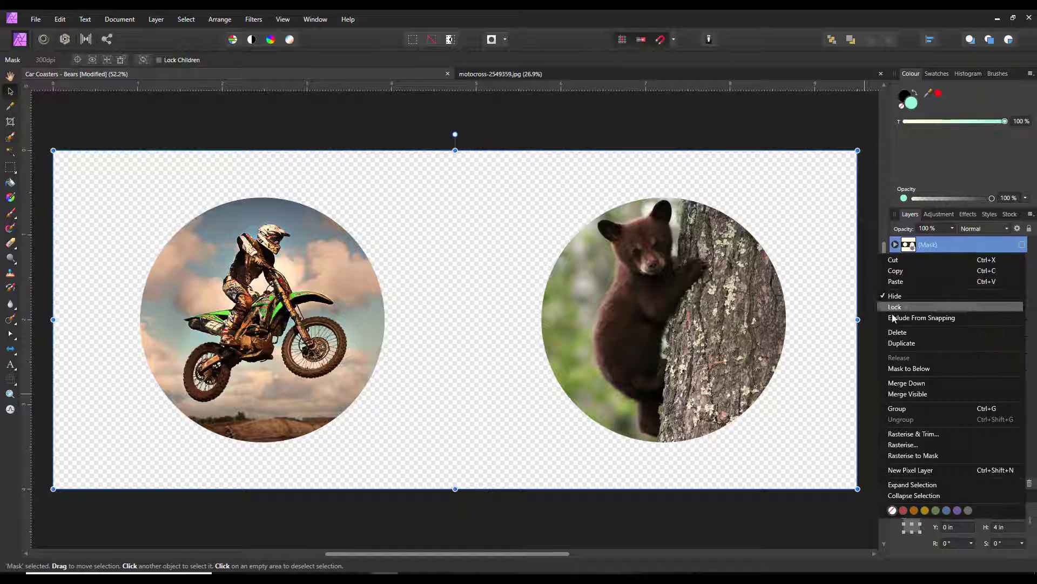
pyautogui.click(898, 332)
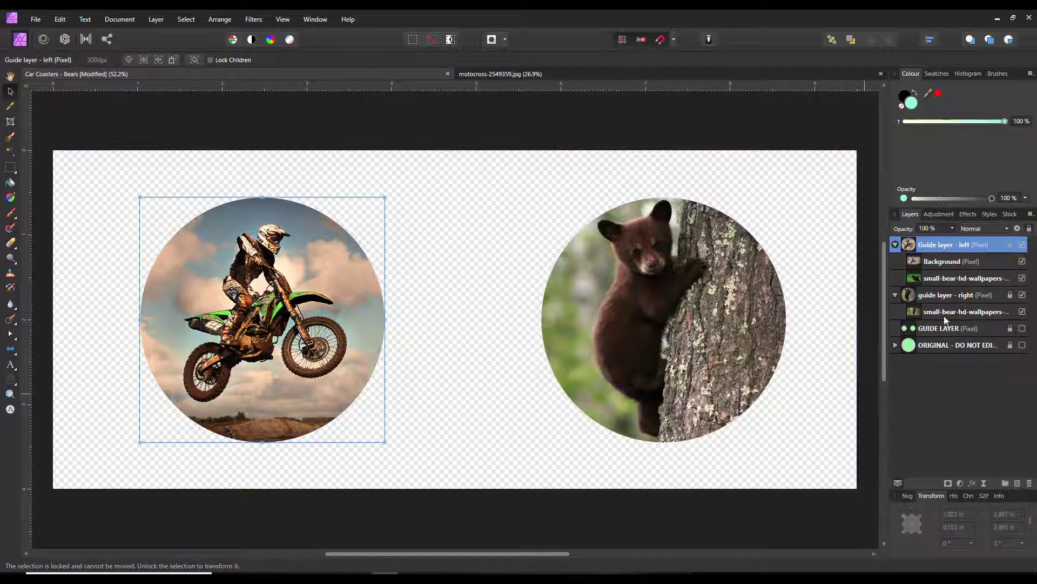
# Delete the motocross Background layer nested inside "Guide layer - left".
pyautogui.rightClick(944, 264)
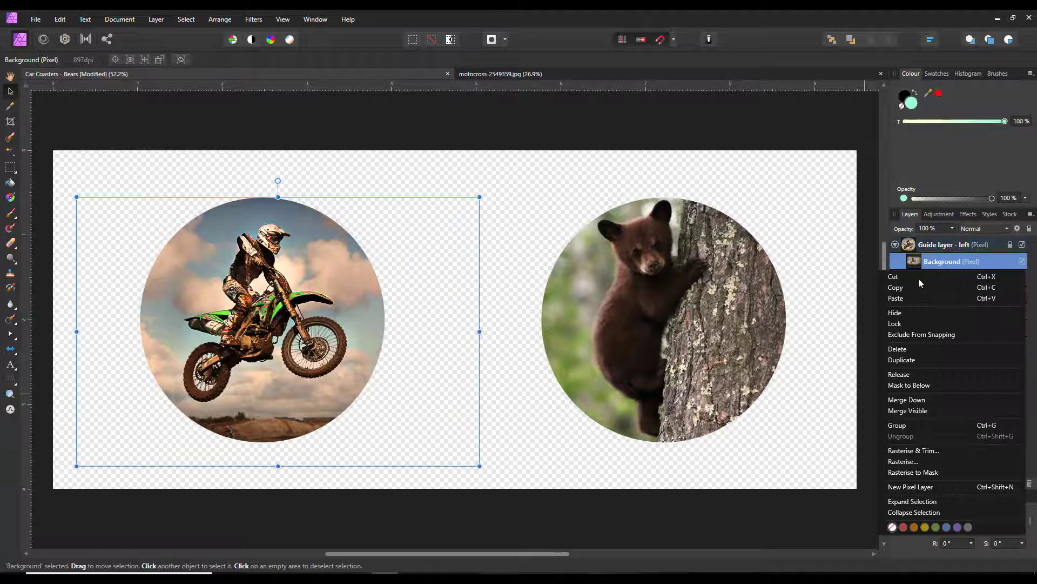
pyautogui.click(898, 349)
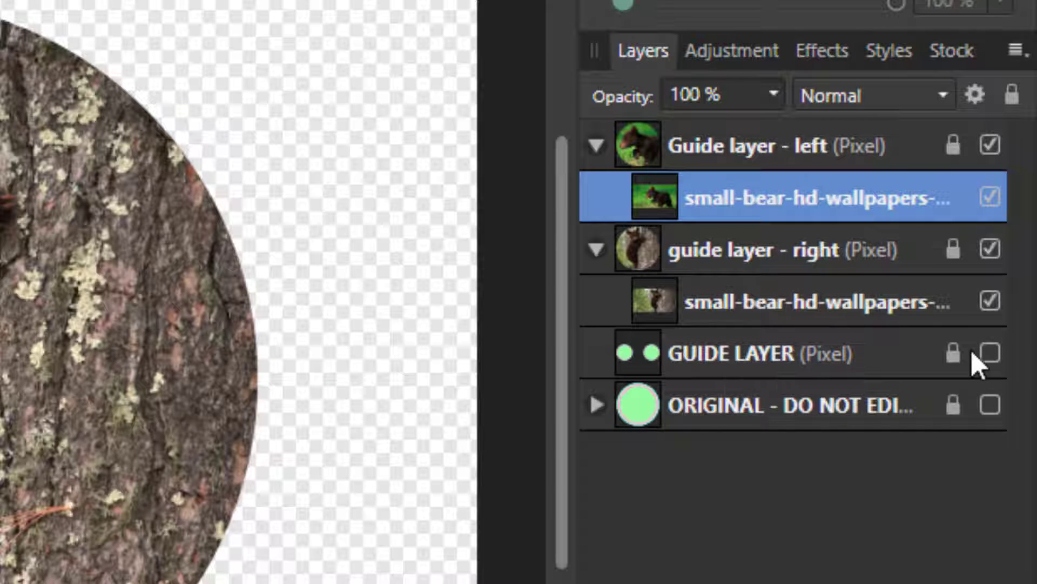
# Duplicate the hidden two-circle GUIDE LAYER and move the unlocked copy to the very top of the layer stack.
pyautogui.click(751, 352)
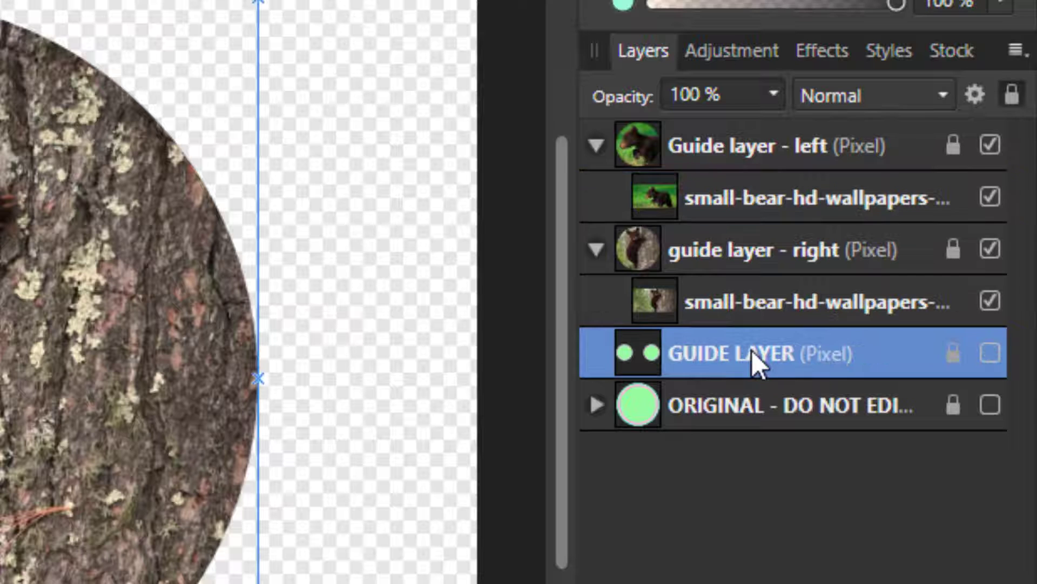
pyautogui.rightClick(752, 348)
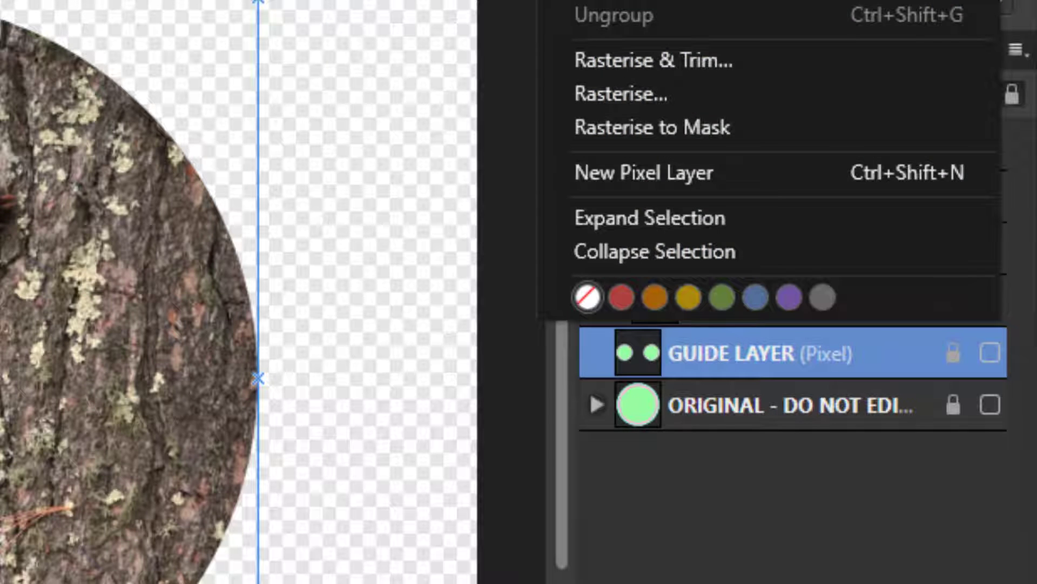
pyautogui.click(637, 1)
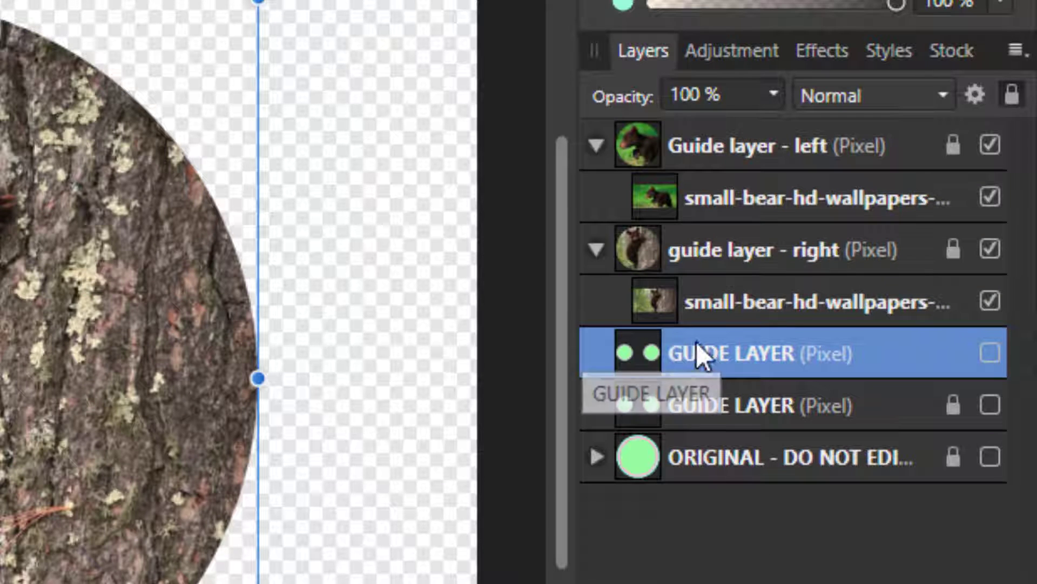
pyautogui.hotkey('ctrl', 'shift', ']')
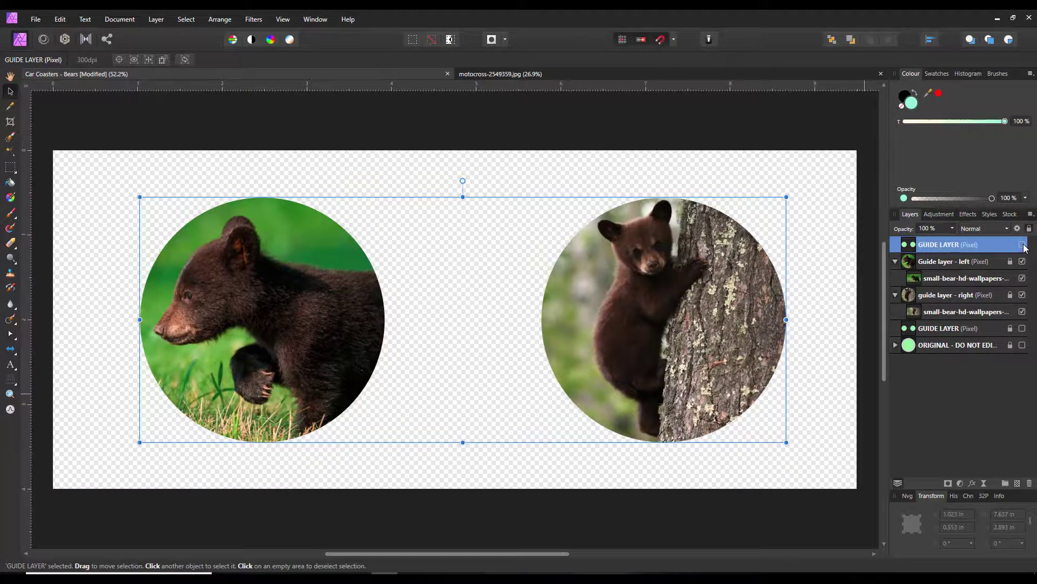
# Show the topmost GUIDE LAYER copy, set its opacity to 40 %, and hide it again after checking it over the bear images.
pyautogui.click(1024, 247)
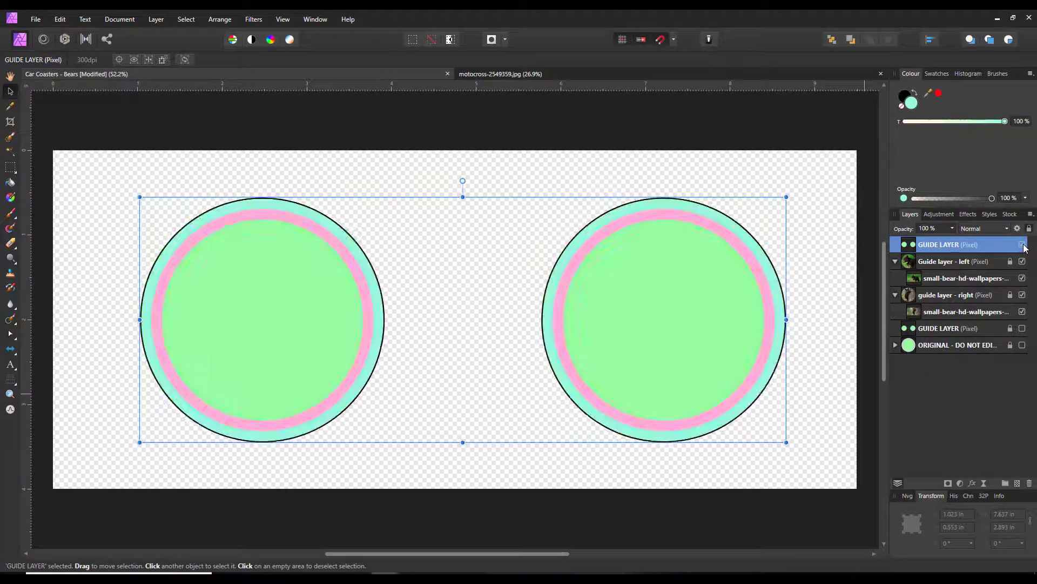
pyautogui.click(952, 228)
pyautogui.moveTo(955, 240); pyautogui.dragTo(909, 242)
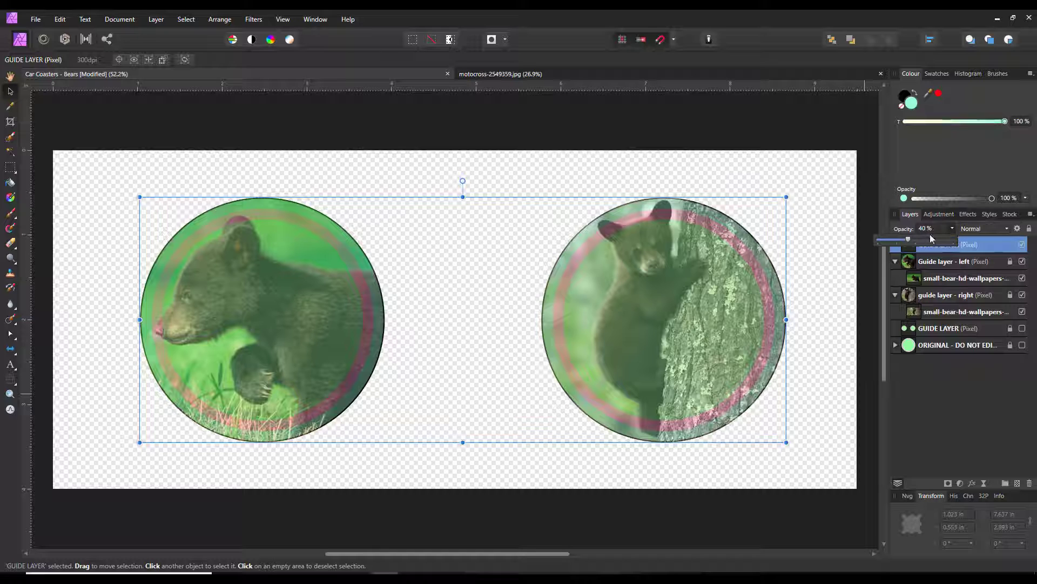
pyautogui.click(1024, 246)
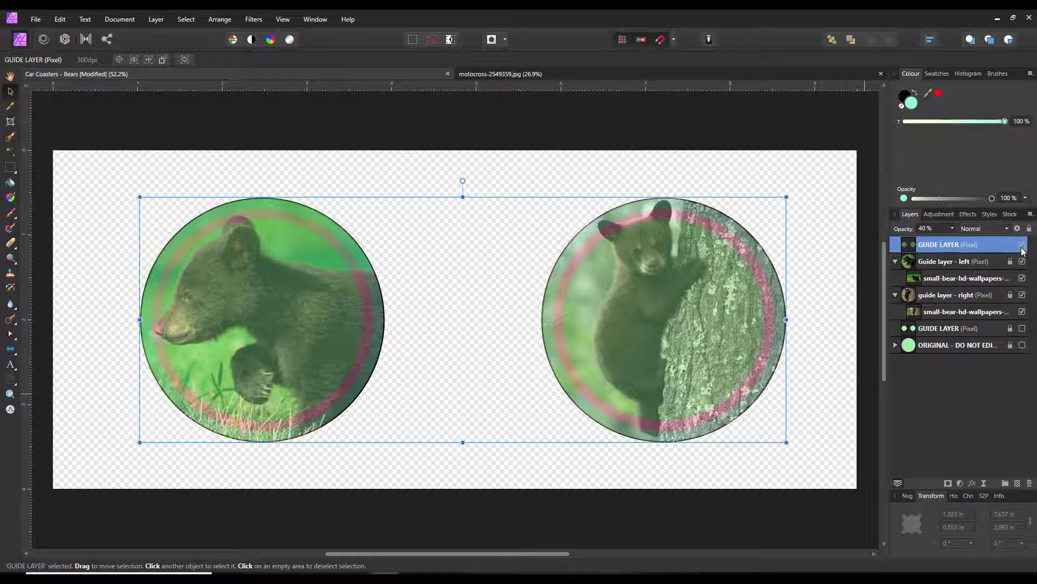
pyautogui.click(1022, 244)
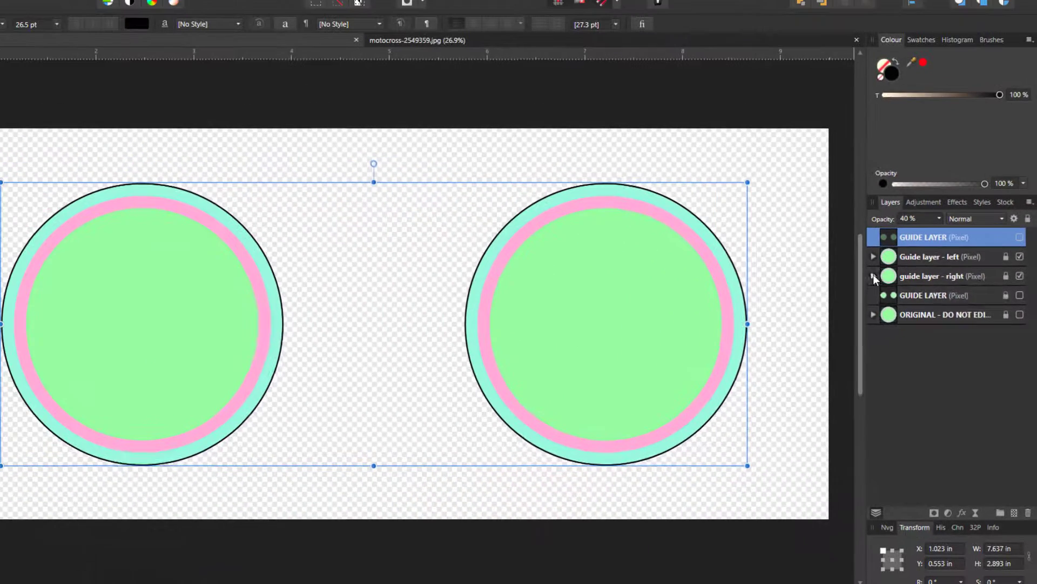
# Expand the left and right guide layers and make the "image above this layer" placeholder nested in each one visible.
pyautogui.click(724, 261)
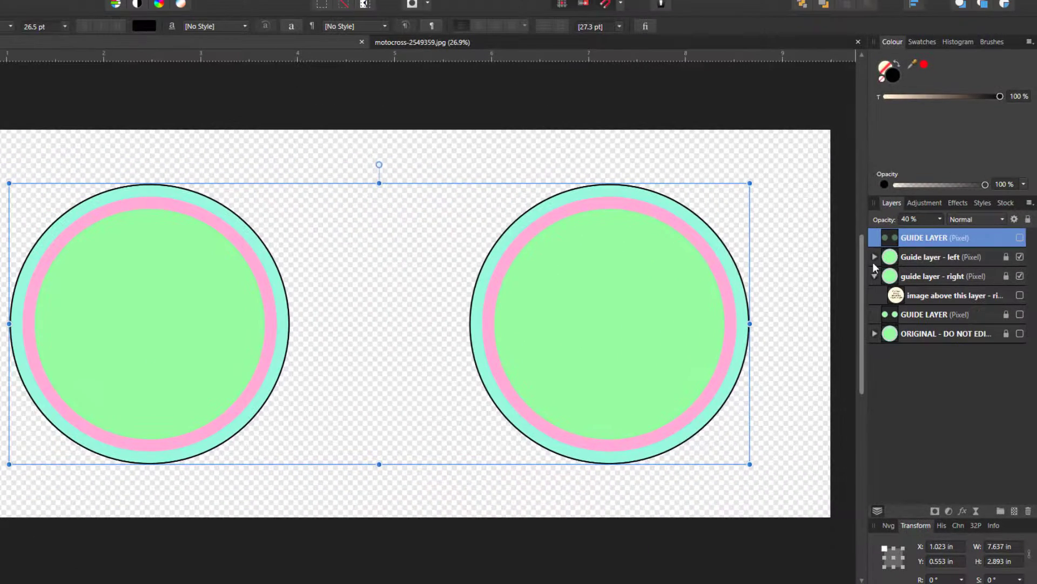
pyautogui.click(875, 258)
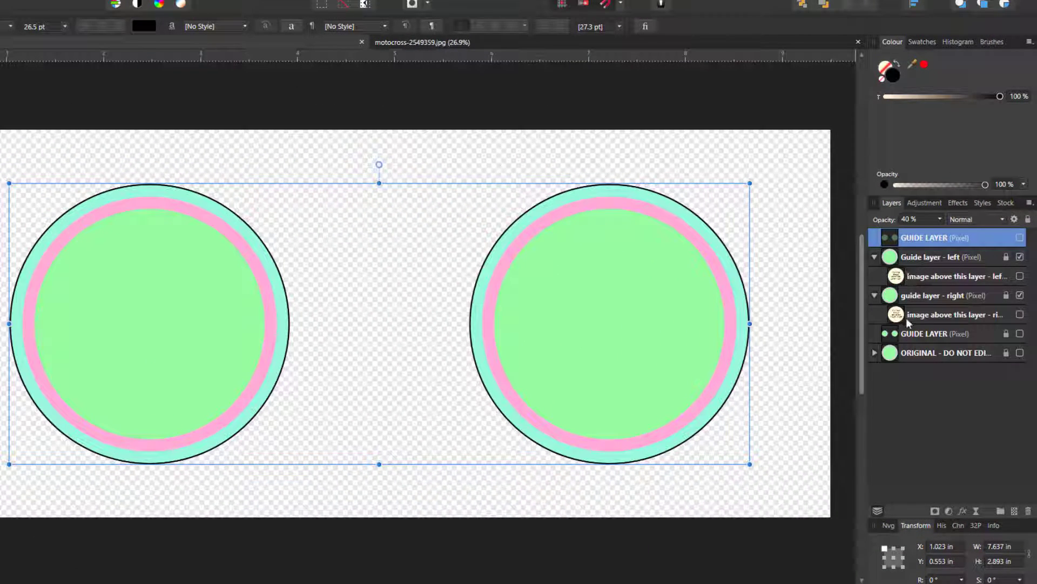
pyautogui.click(1020, 315)
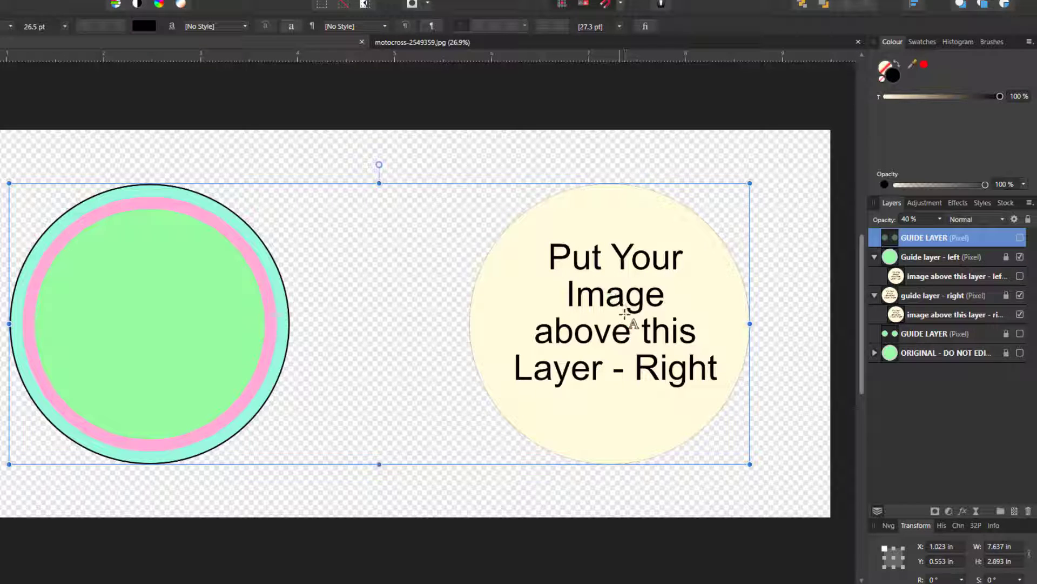
pyautogui.click(1020, 276)
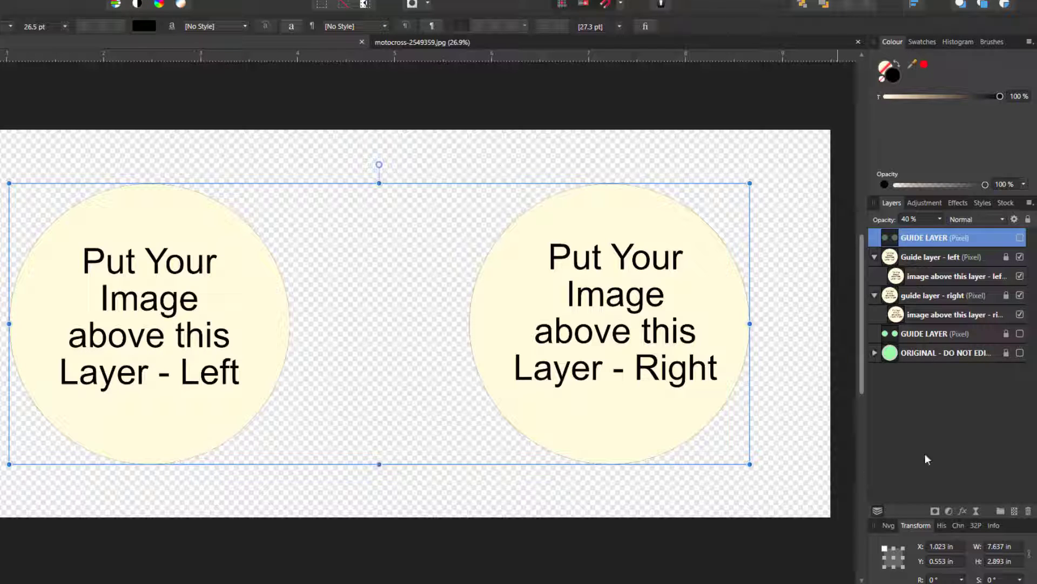
# Collapse "Guide layer - left" and preview the topmost semi-transparent GUIDE LAYER over both placeholders, hiding it again when done.
pyautogui.click(949, 276)
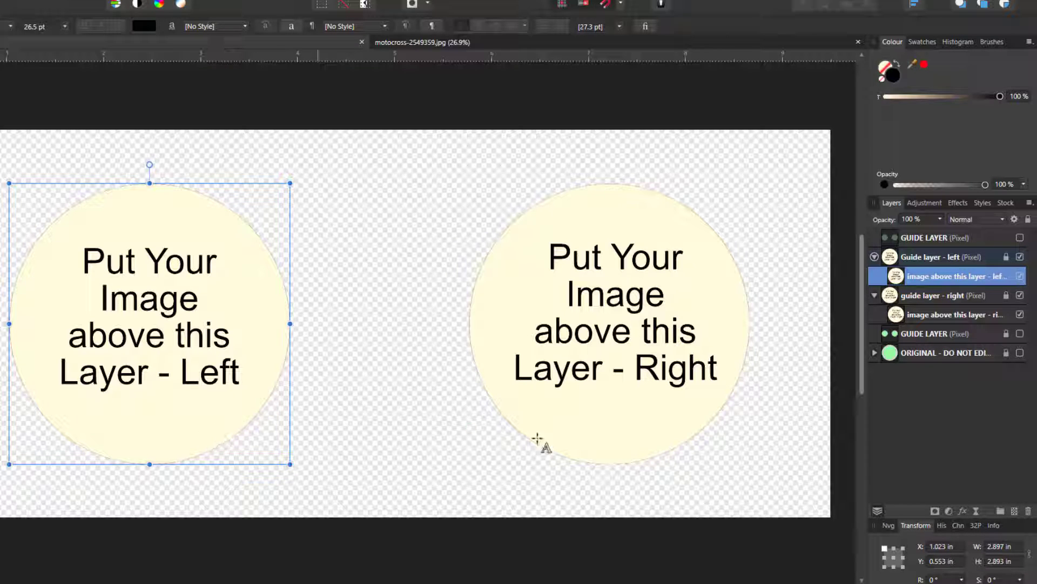
pyautogui.click(875, 257)
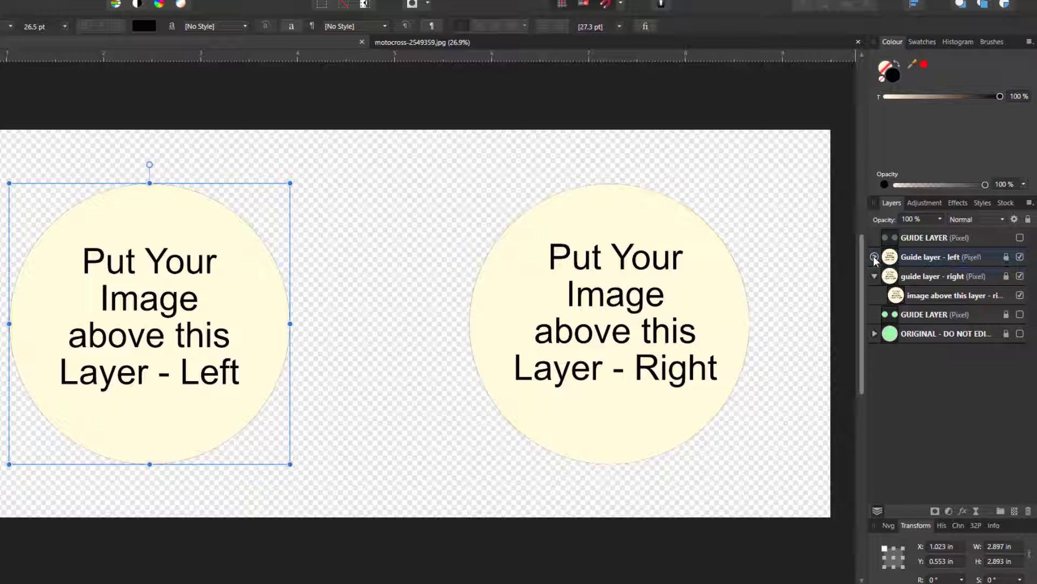
pyautogui.click(1020, 237)
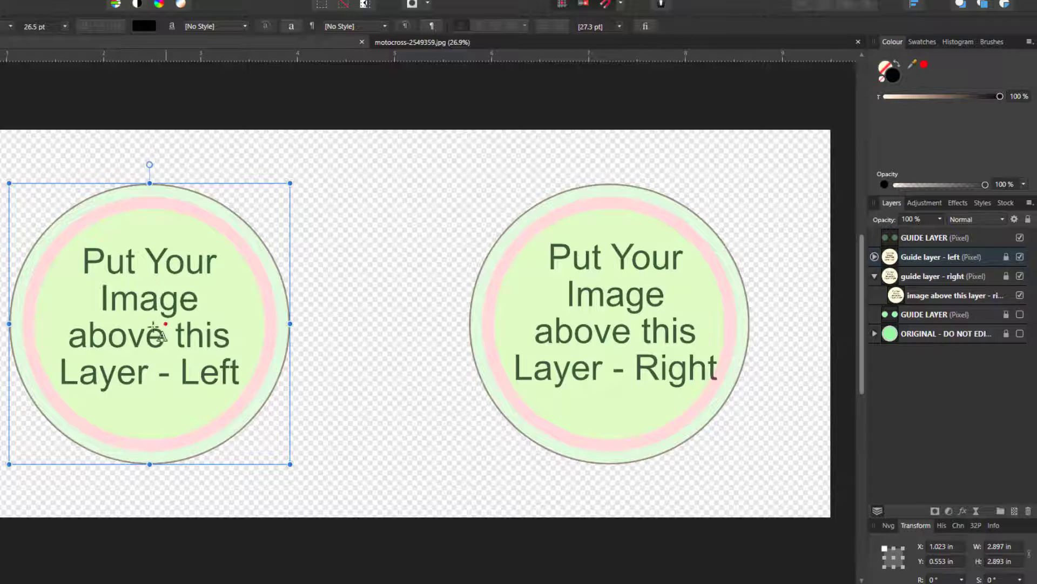
pyautogui.click(1020, 238)
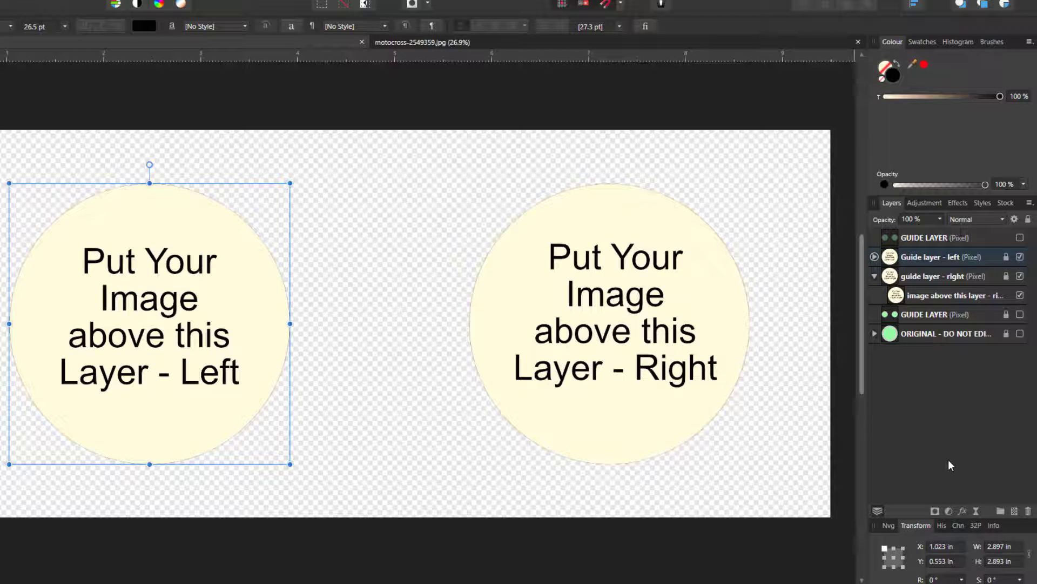